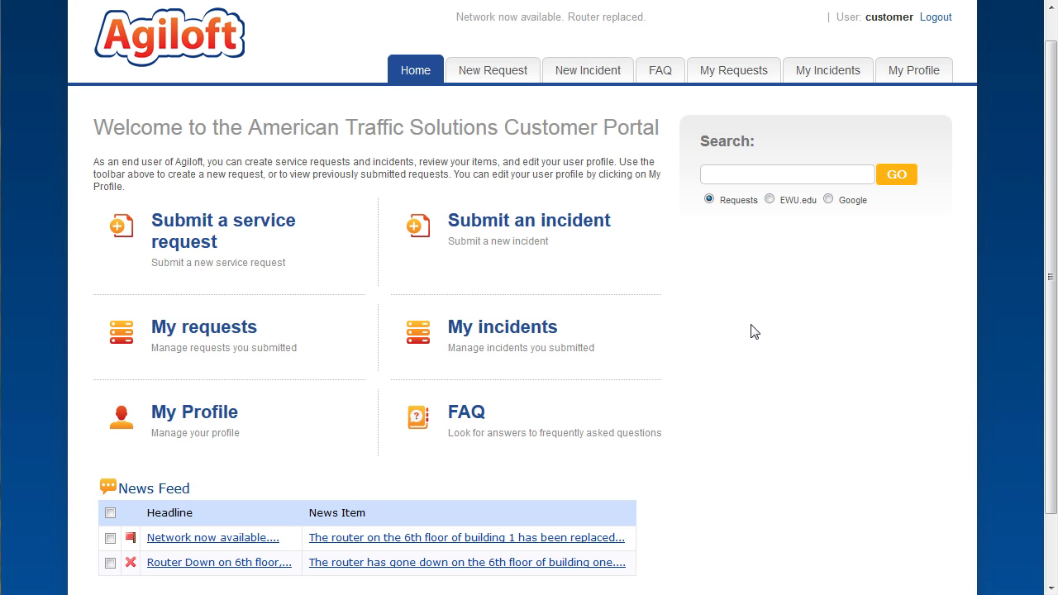
- Open a new incident form with Impact 'Affects Company' and Urgency 'Critical'
left_click(555, 228)
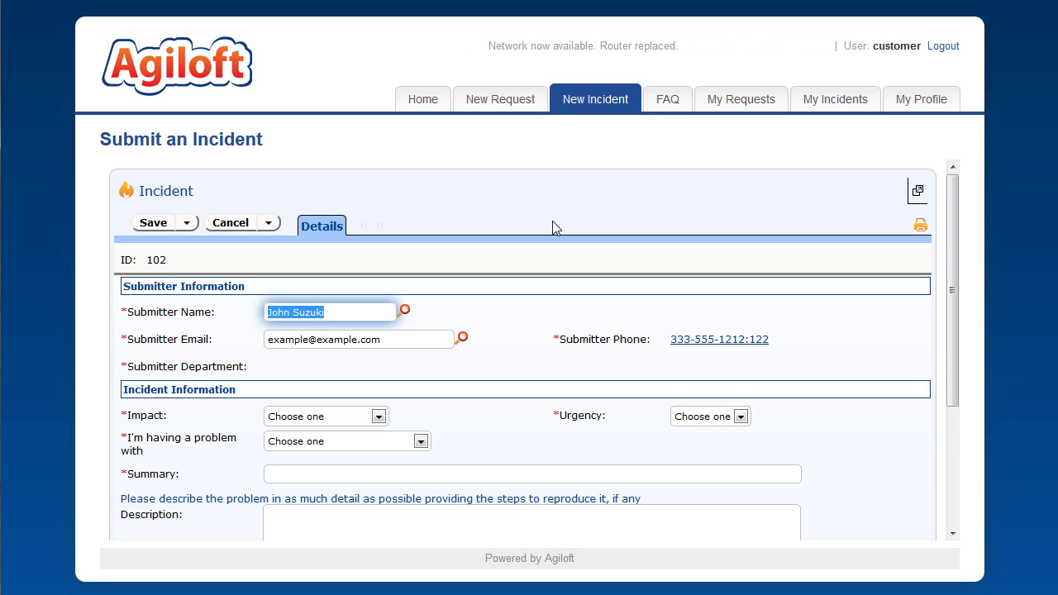
left_click(553, 228)
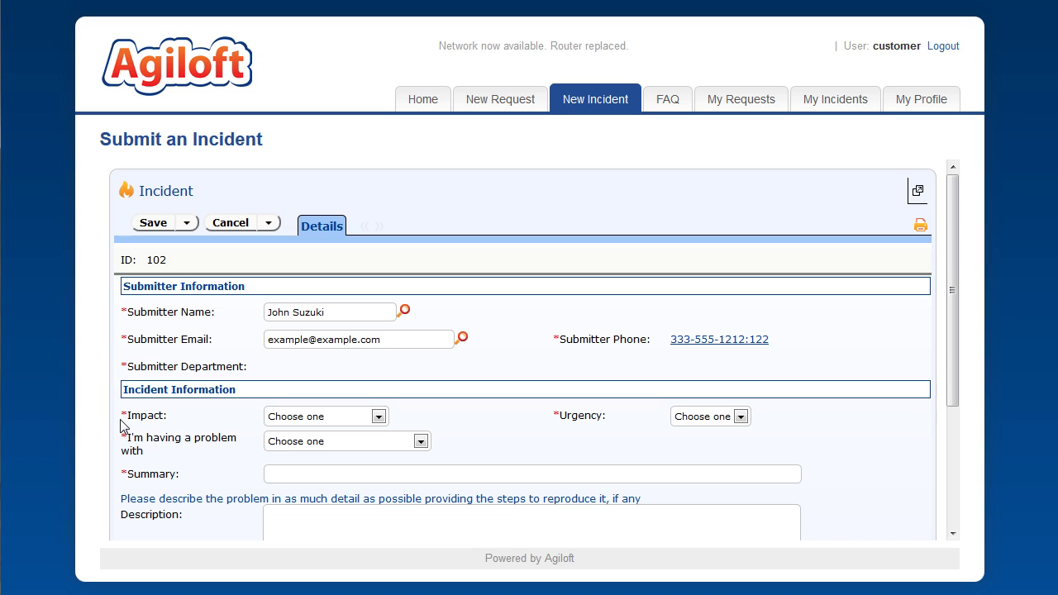
left_click(379, 417)
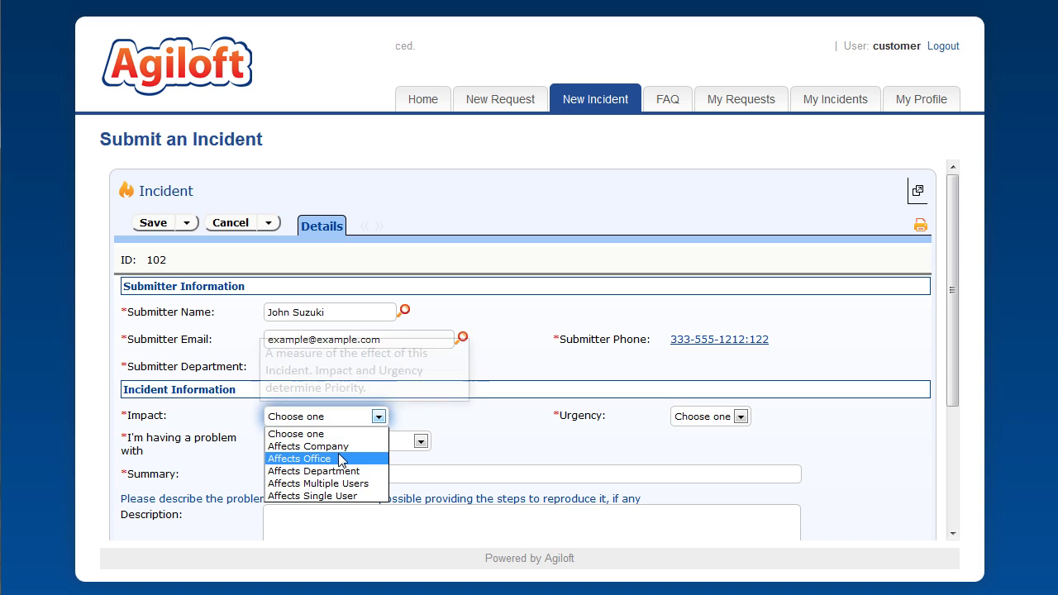
left_click(342, 447)
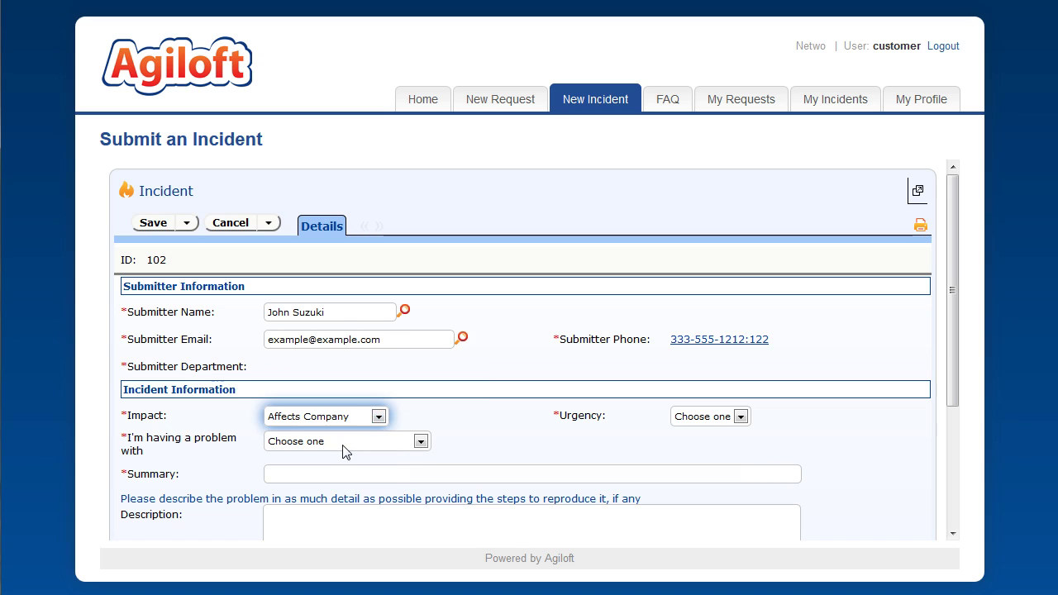
mouse_move(710, 416)
left_click(740, 416)
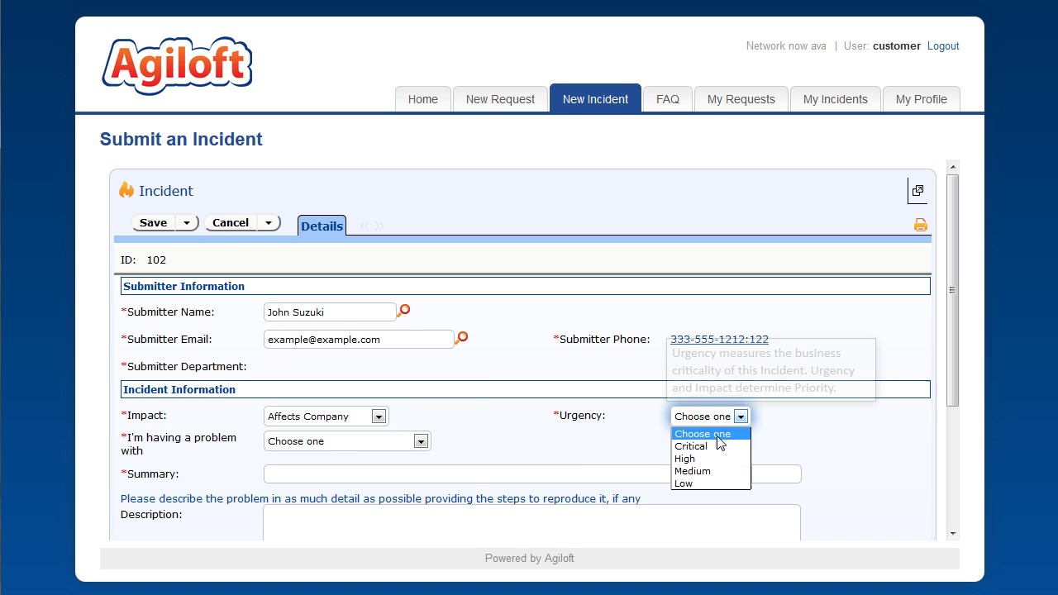
left_click(580, 444)
key("Down")
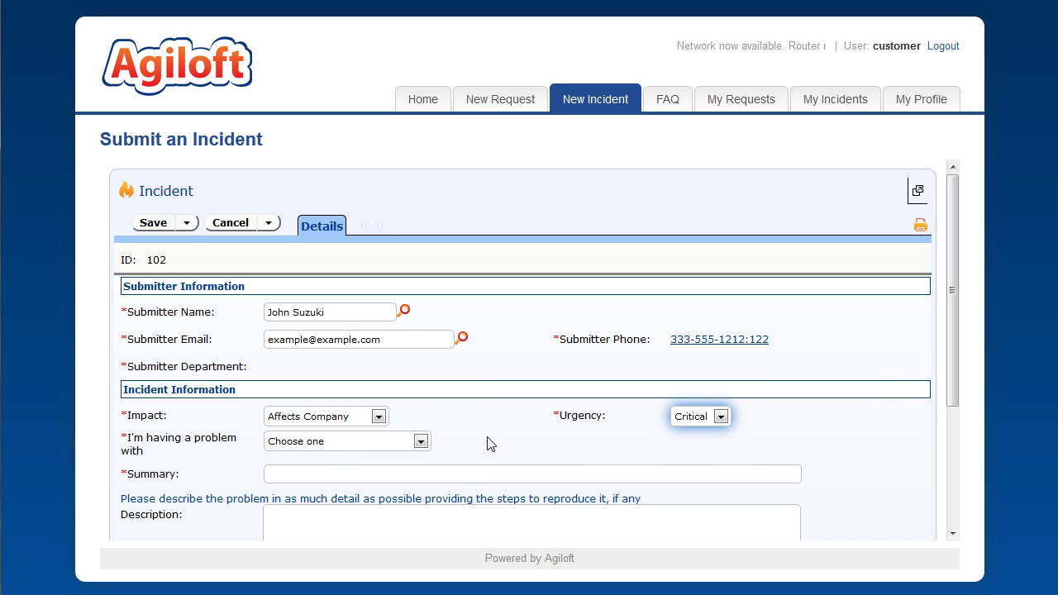
left_click(487, 443)
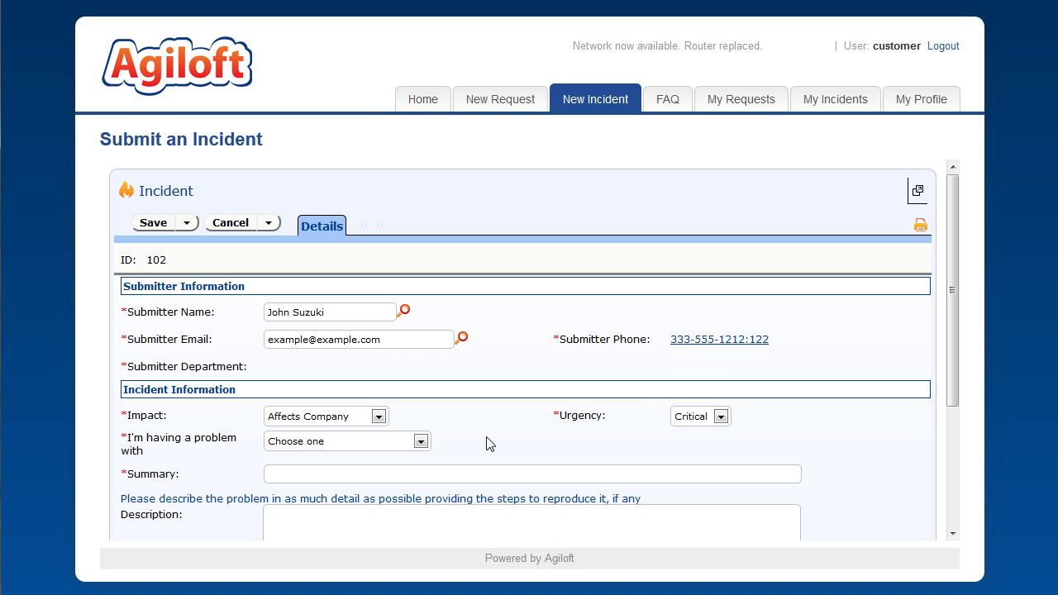
- Set the problem area to Custom Business Application with subtype Platepass
left_click(420, 443)
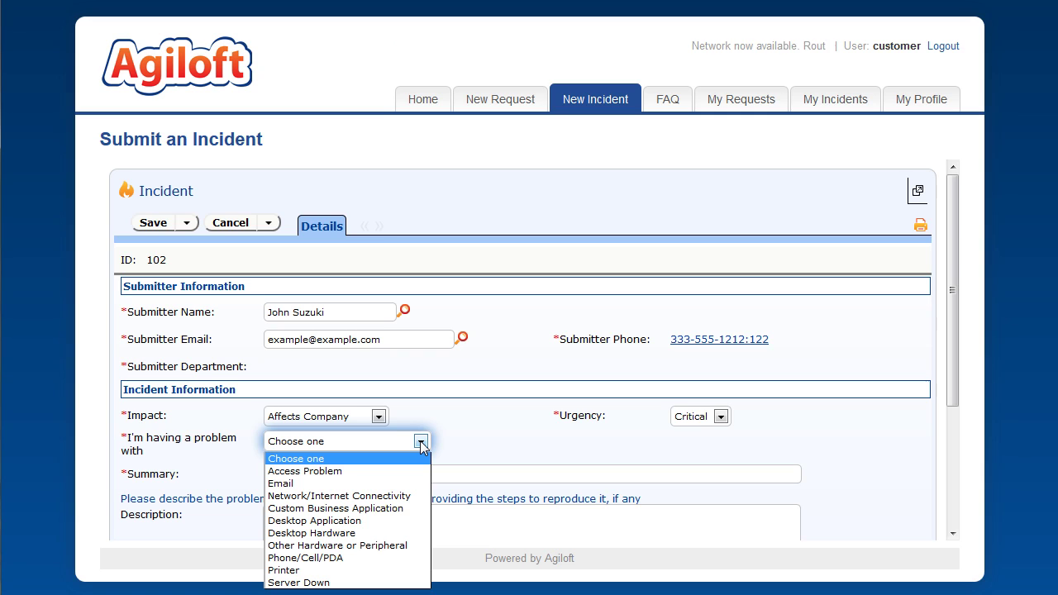
left_click(335, 509)
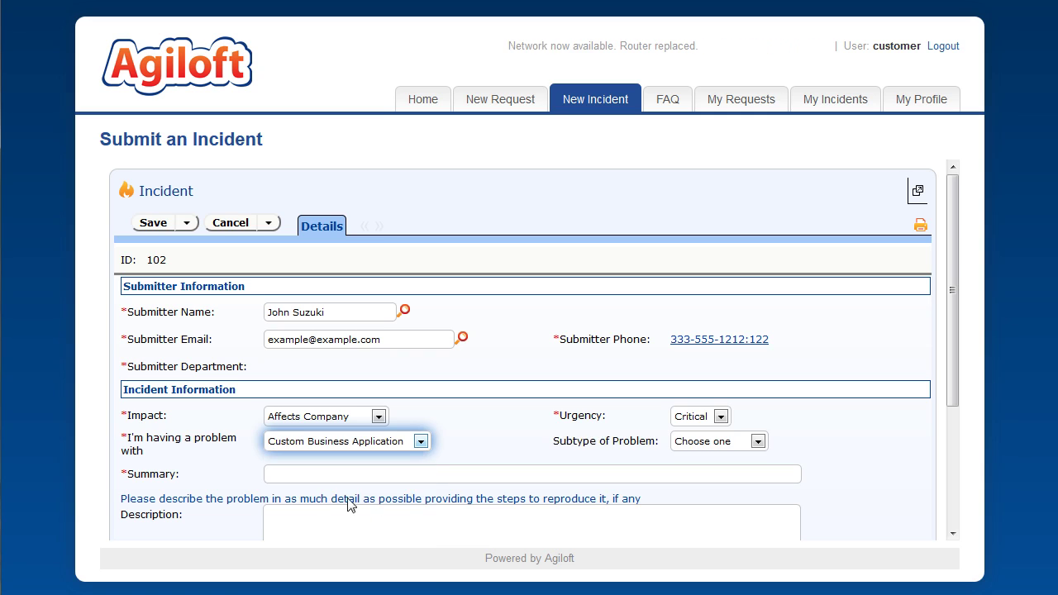
left_click(757, 442)
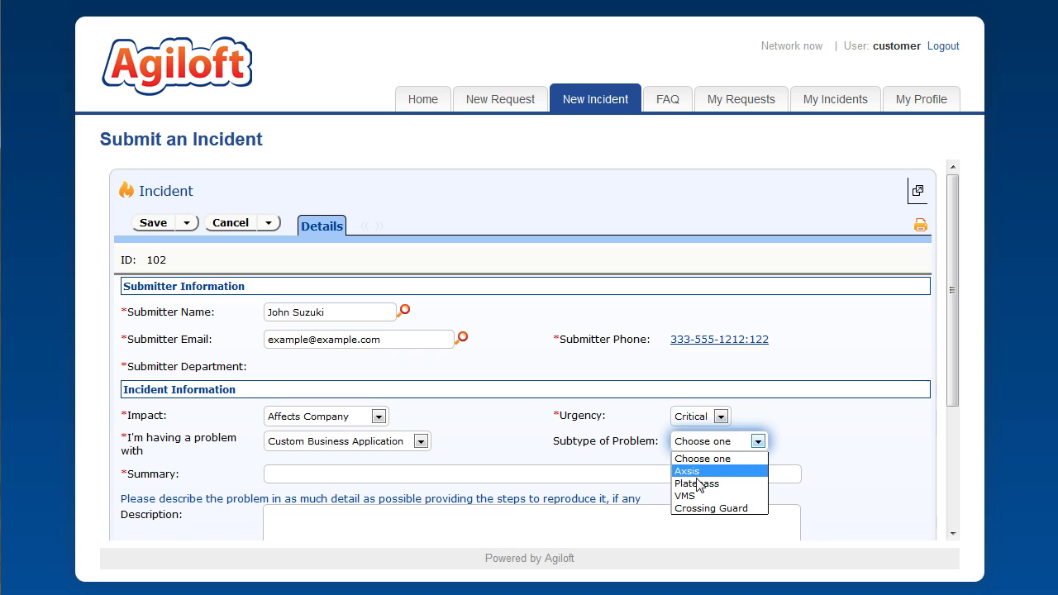
left_click(383, 496)
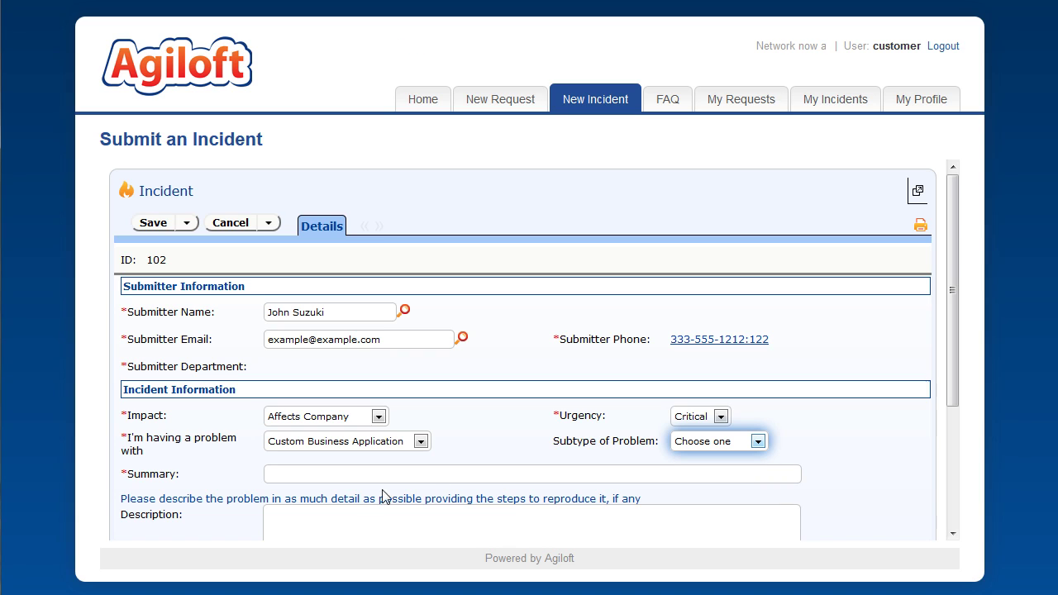
- Enter summary 'Test Incident Ticket' and description 'This is a test incident ticket.', then save
left_click(288, 470)
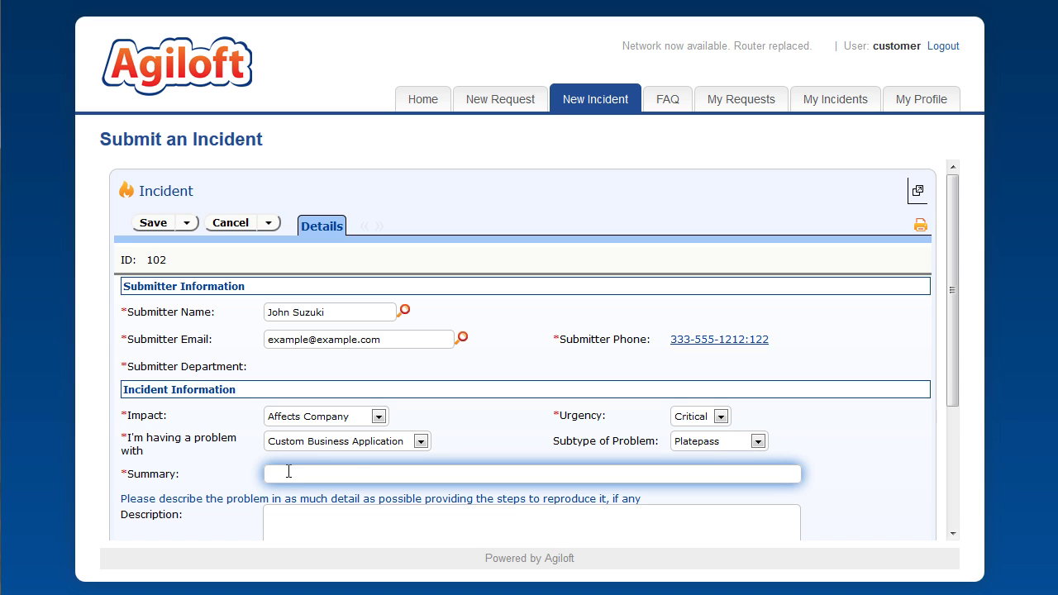
type("Test Incident Ticket")
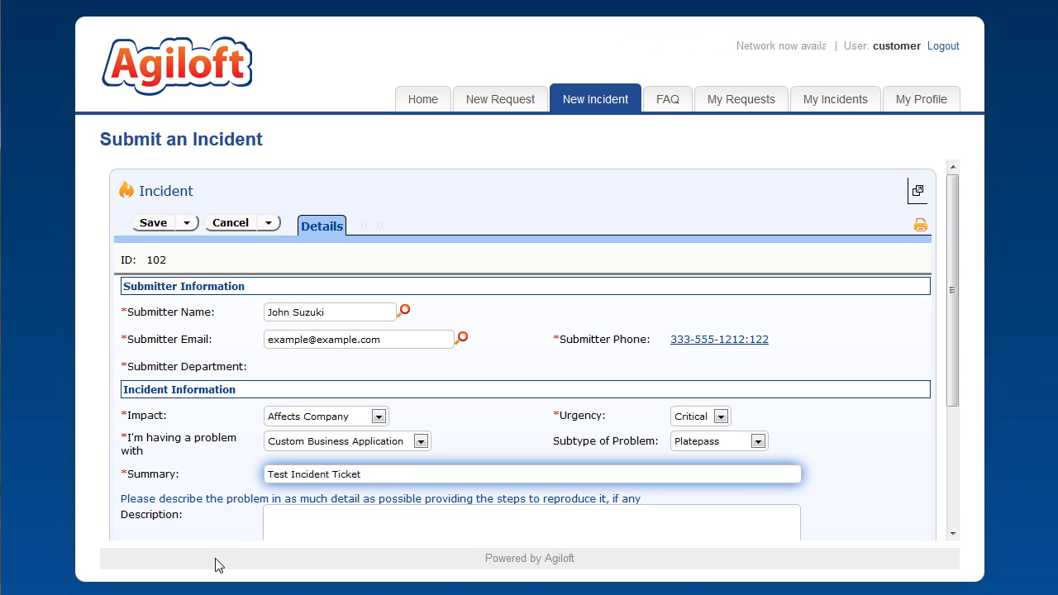
scroll(254, 516, "down", 3)
scroll(257, 494, "down", 1)
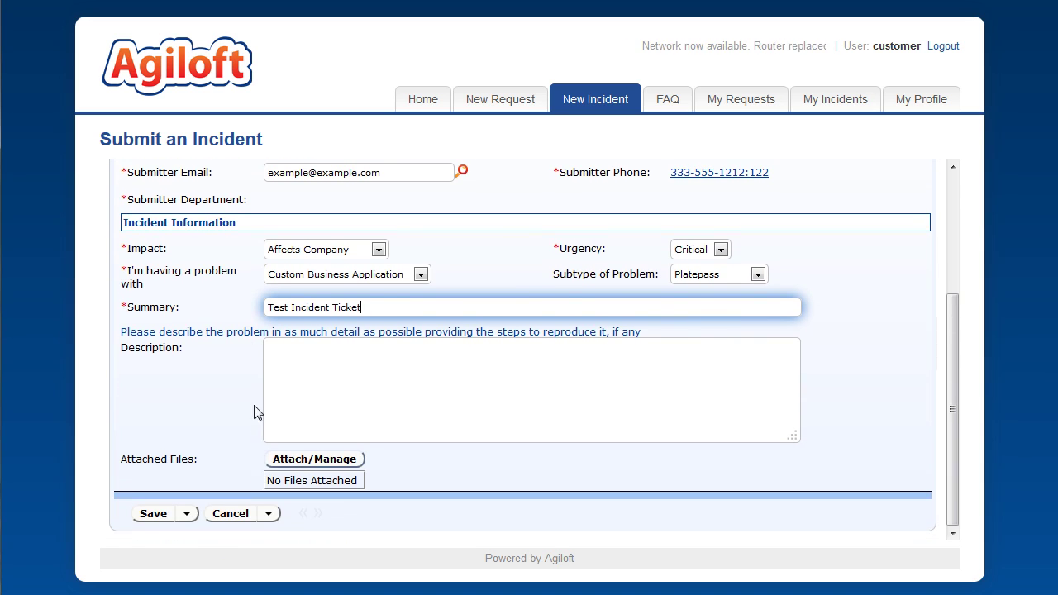
left_click(293, 351)
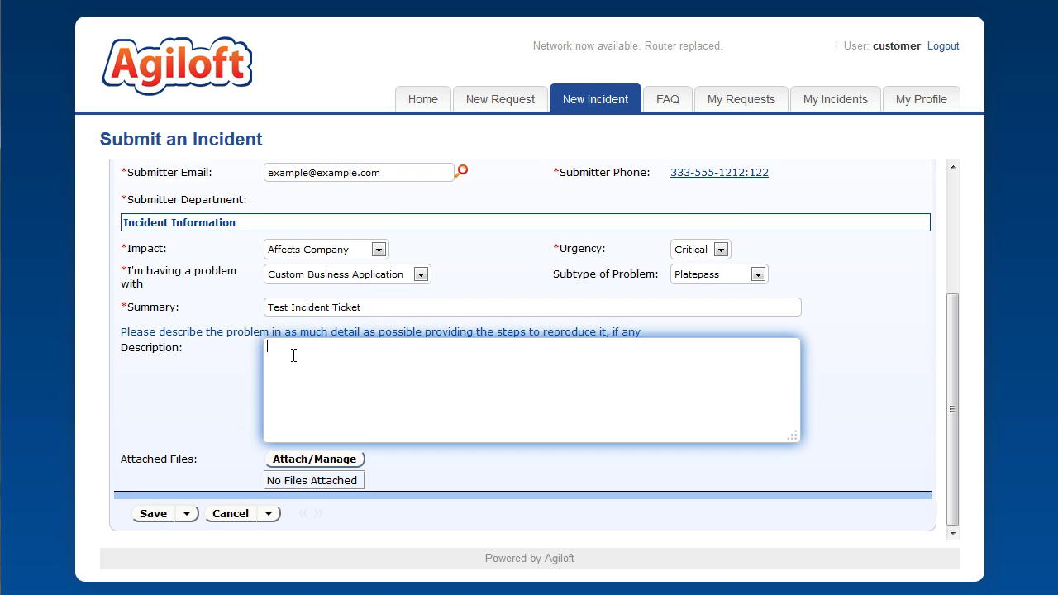
type("This is a test incident ticket.")
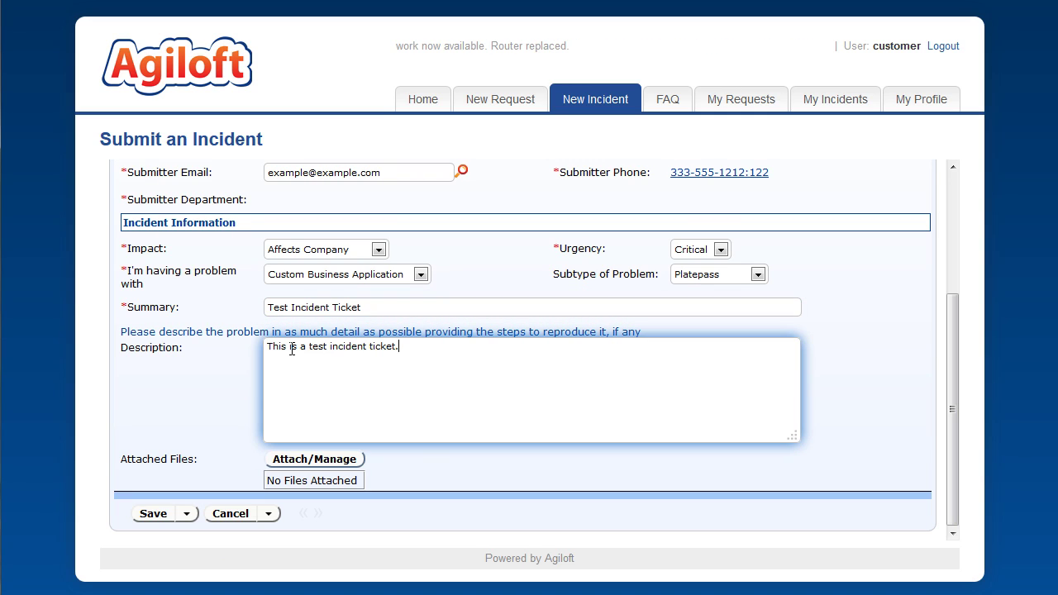
left_click(153, 514)
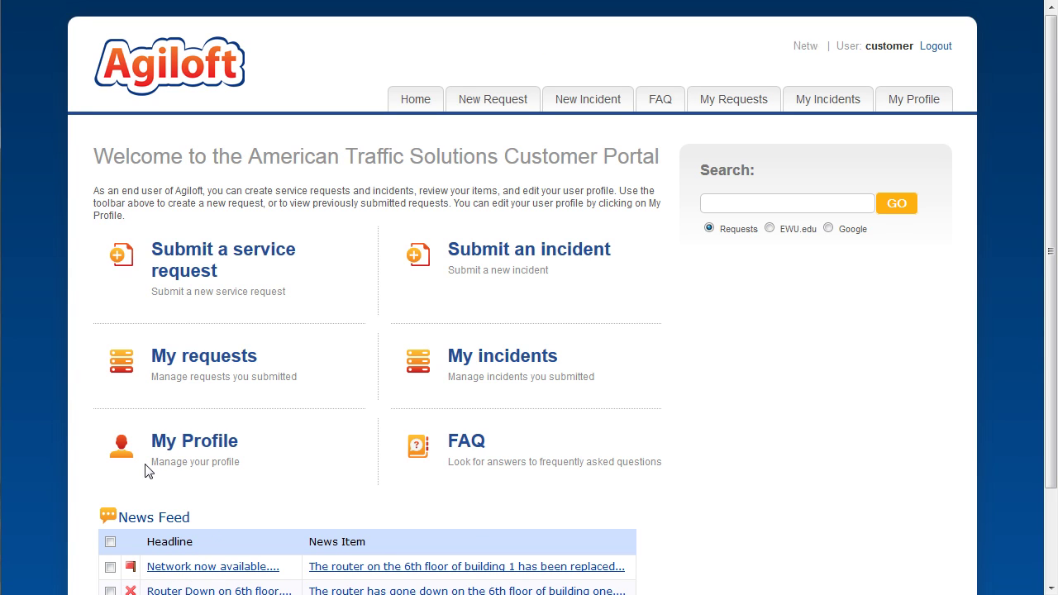
- Create a High-priority service request 'New Employee Request' in the New Employee Setup category
left_click(240, 260)
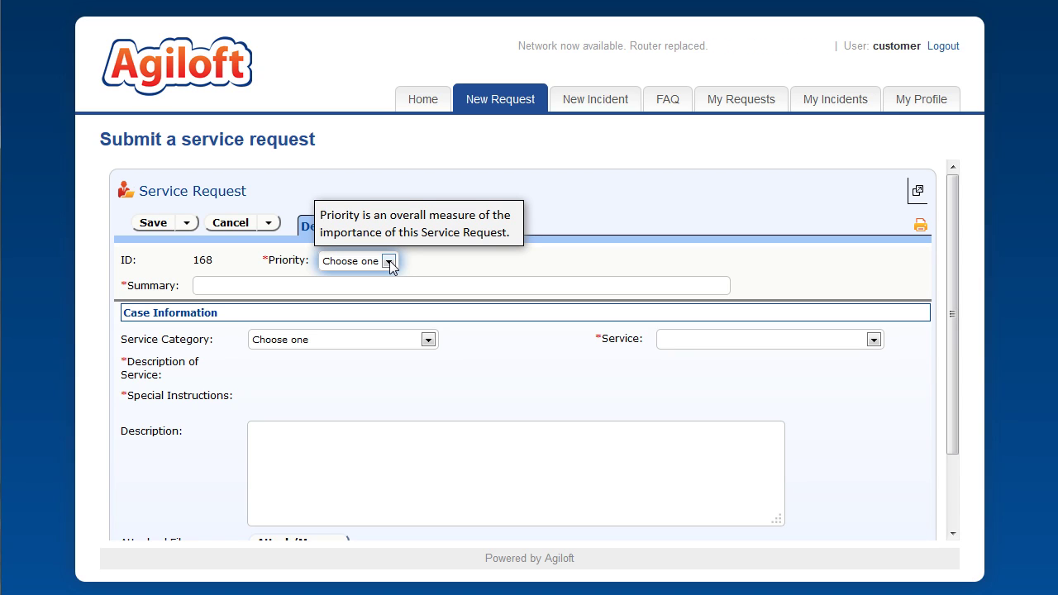
left_click(388, 261)
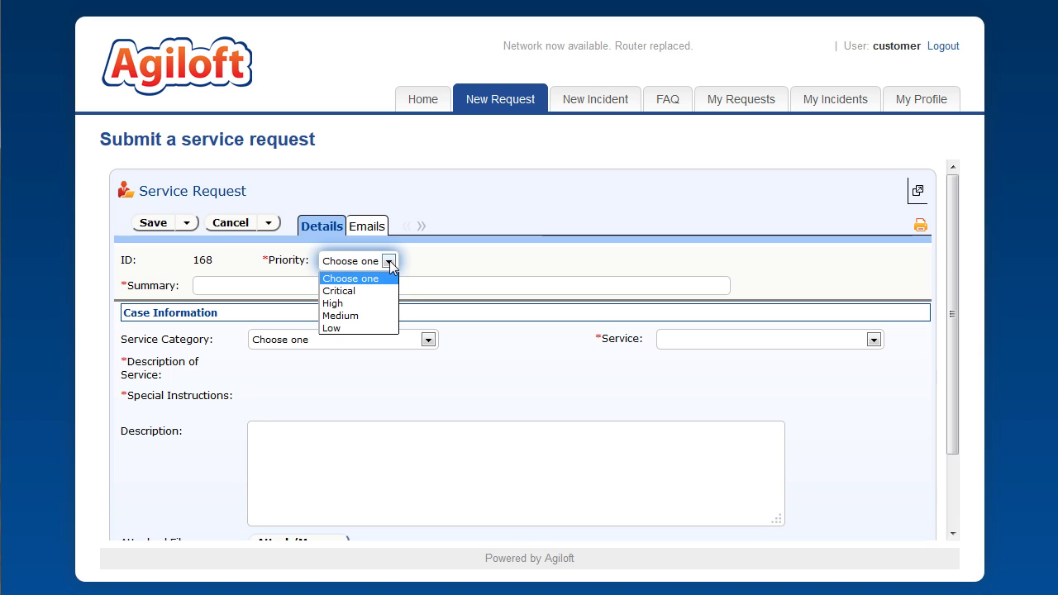
left_click(344, 304)
left_click(238, 285)
type("New Employee Request")
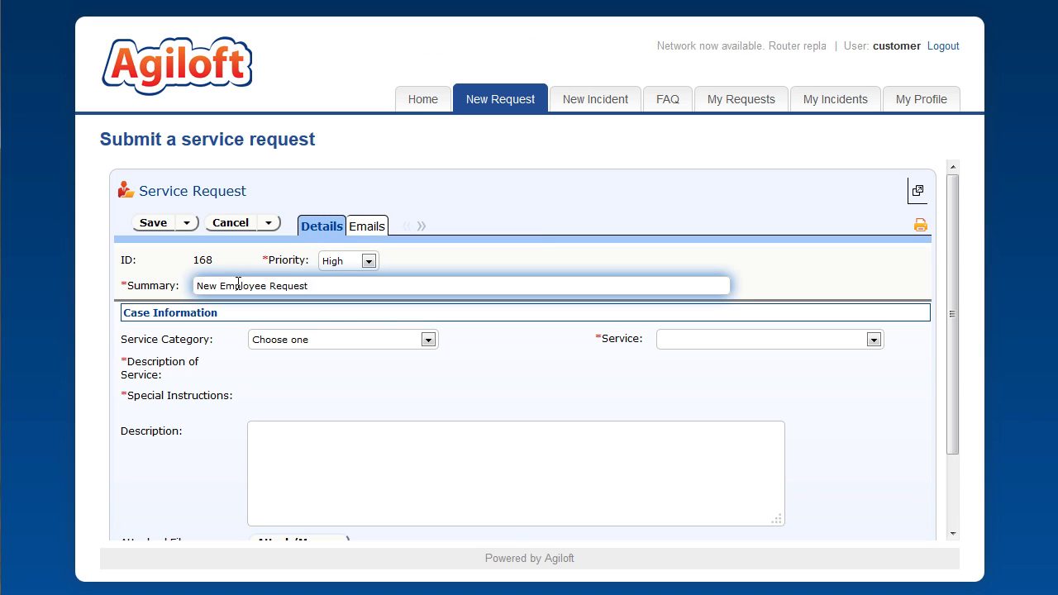
left_click(428, 340)
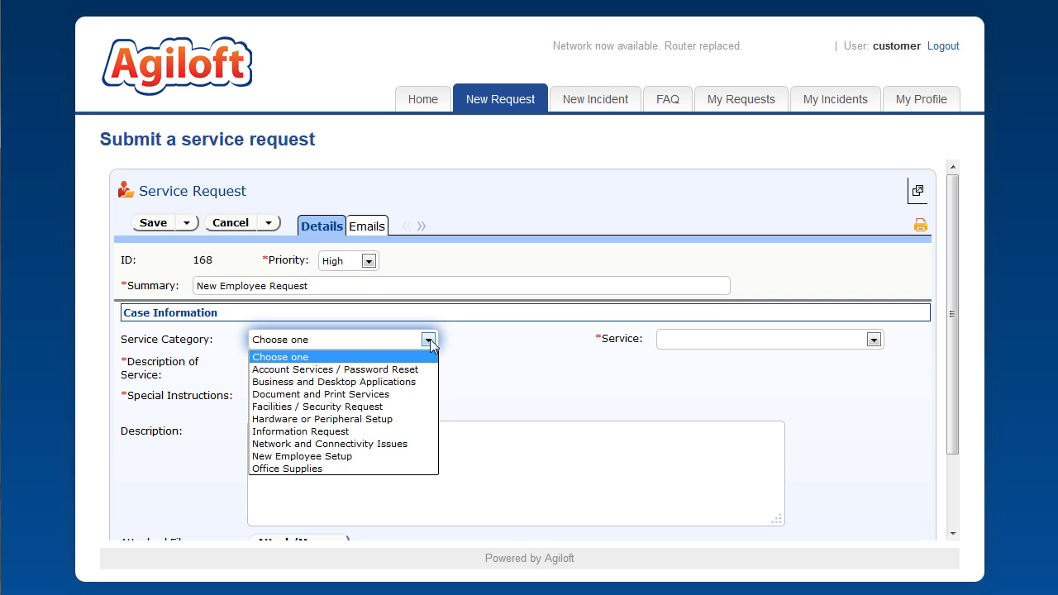
left_click(333, 455)
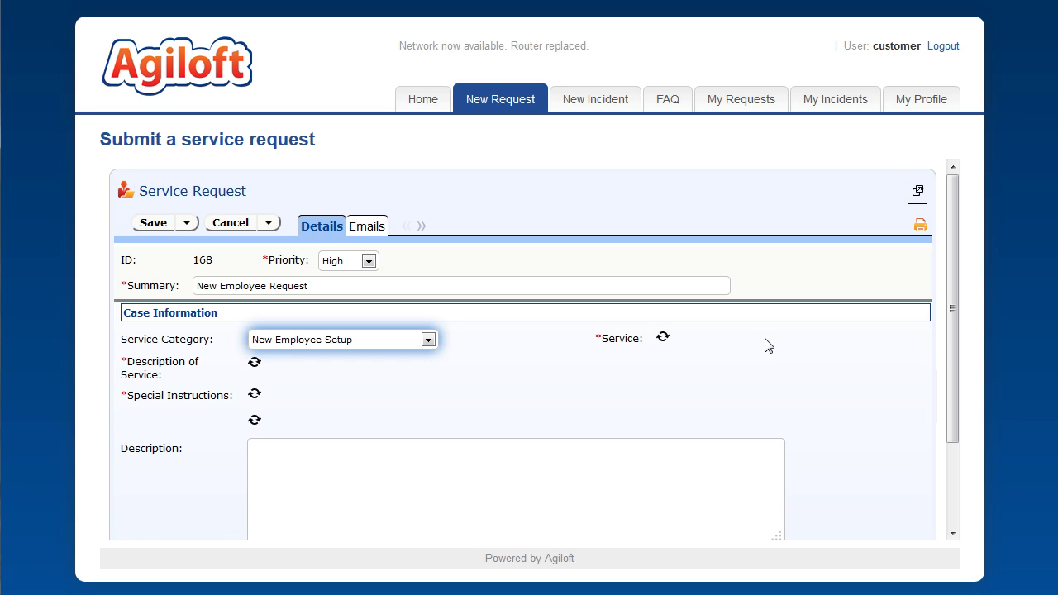
left_click(763, 339)
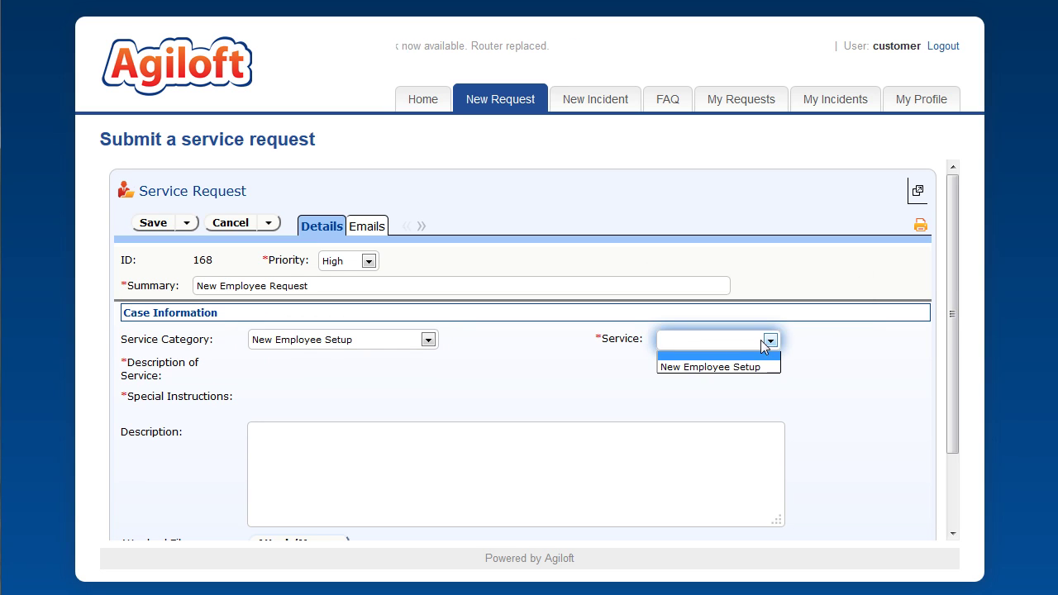
left_click(721, 368)
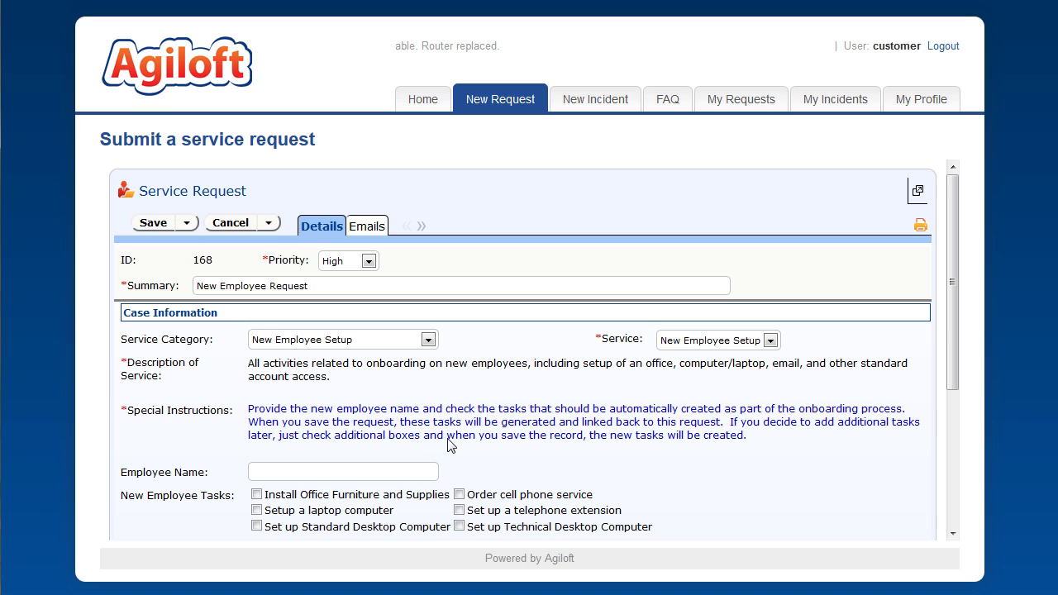
scroll(397, 413, "down", 3)
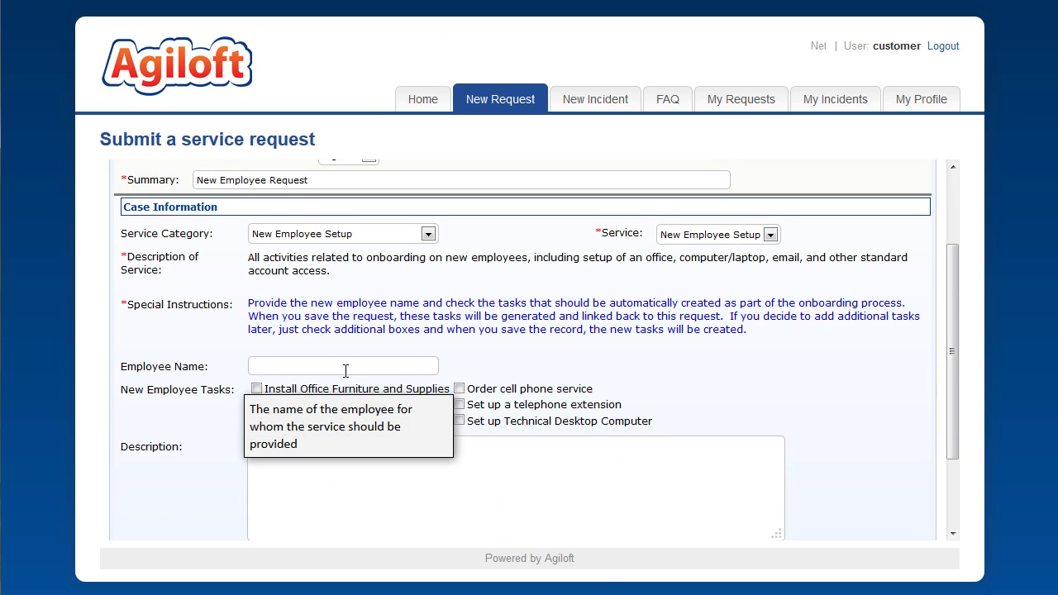
left_click(345, 366)
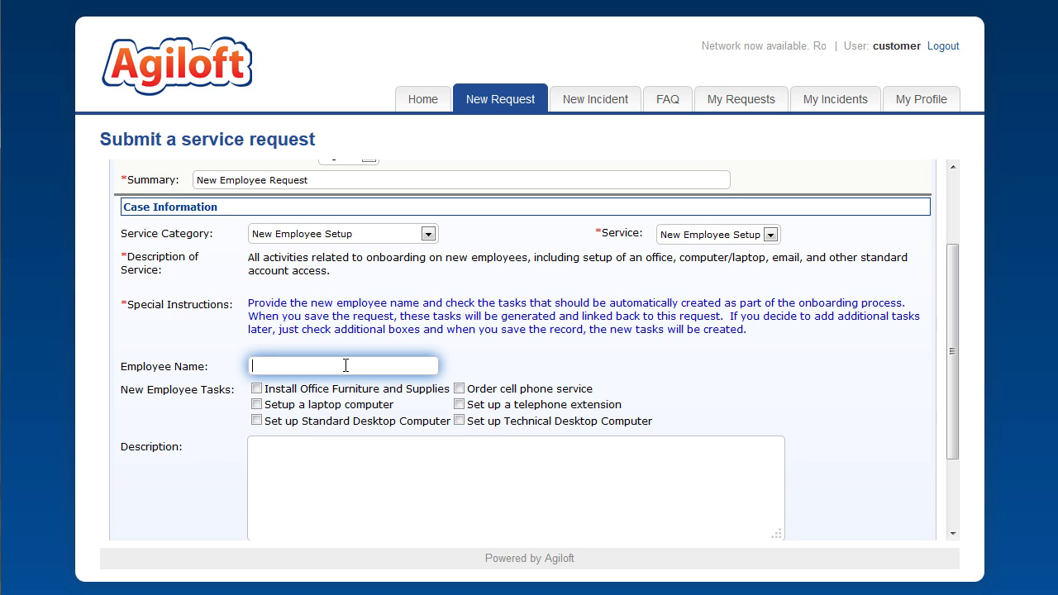
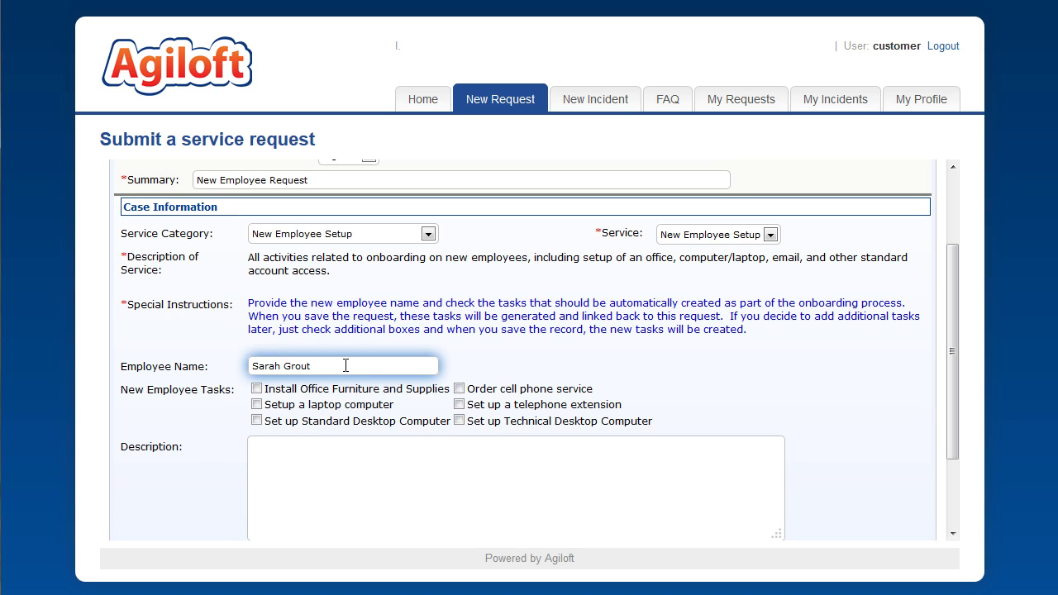
- Check office furniture, standard desktop and telephone extension tasks; describe the June 1st start
left_click(256, 389)
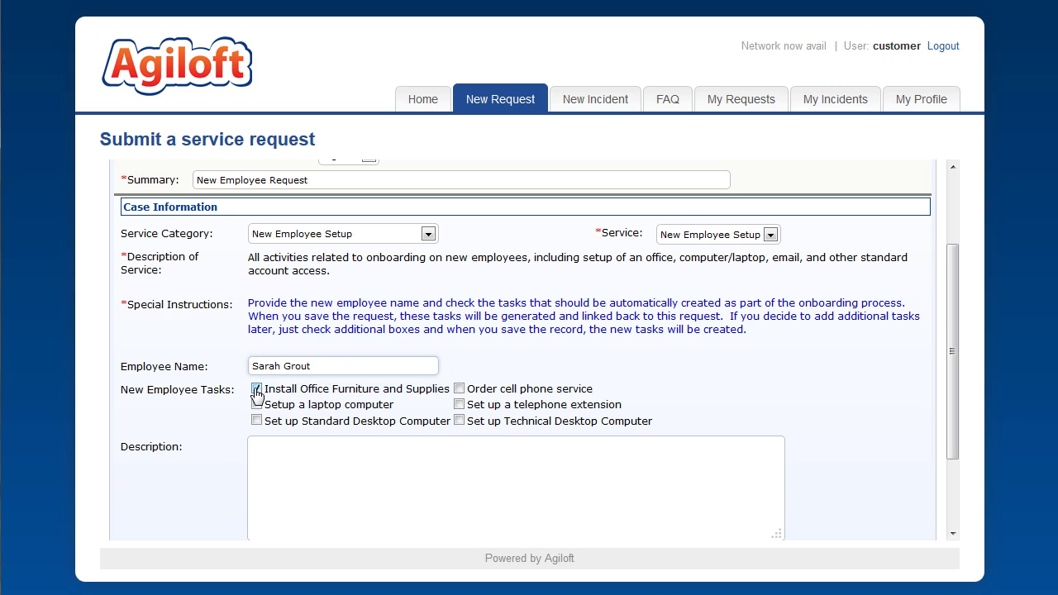
left_click(256, 420)
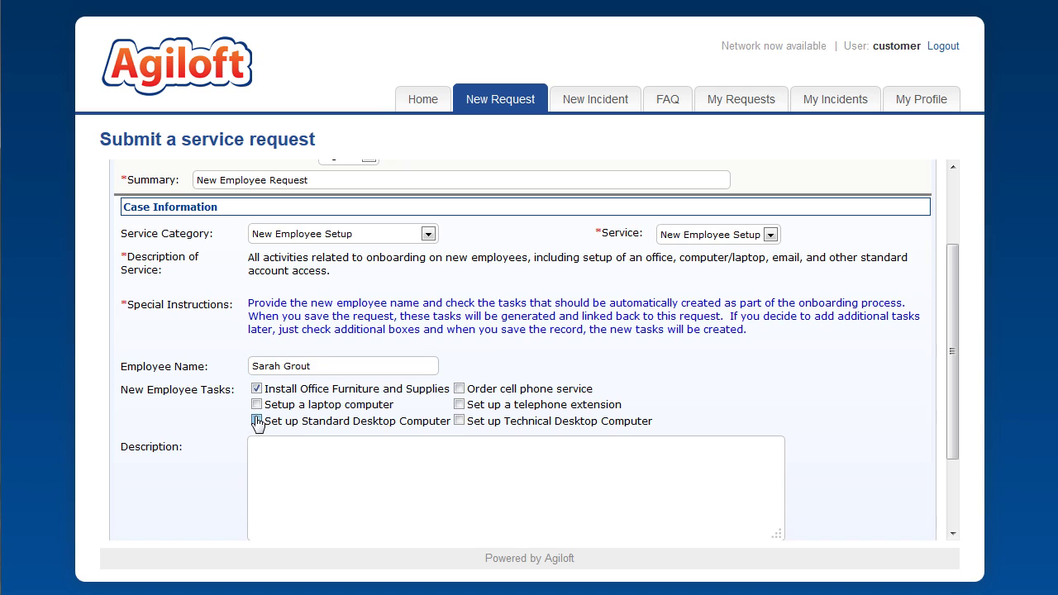
left_click(459, 404)
left_click(299, 457)
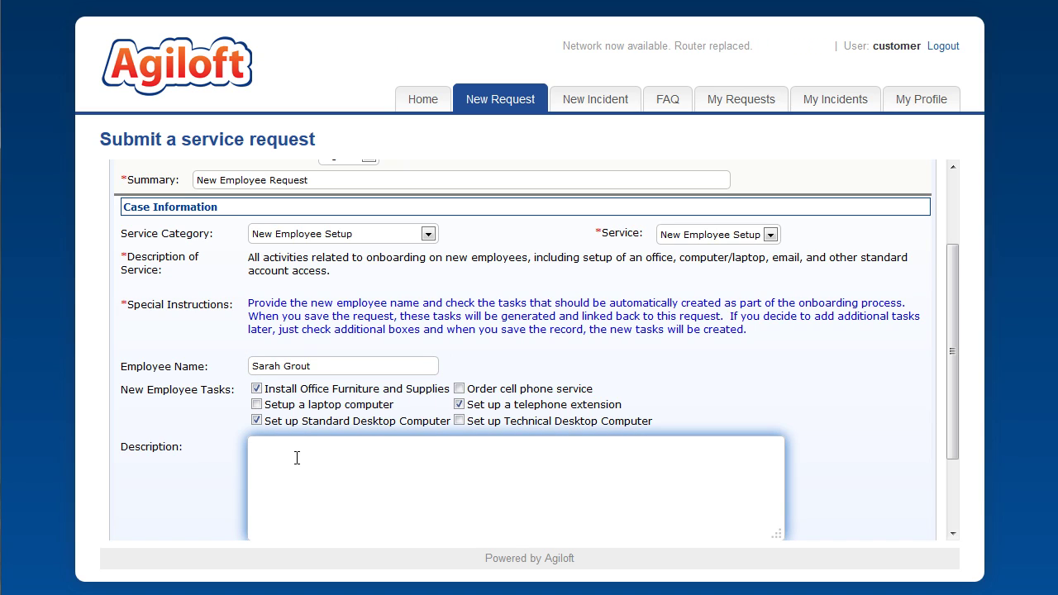
type("Sarah will be joining the company on June 1st.")
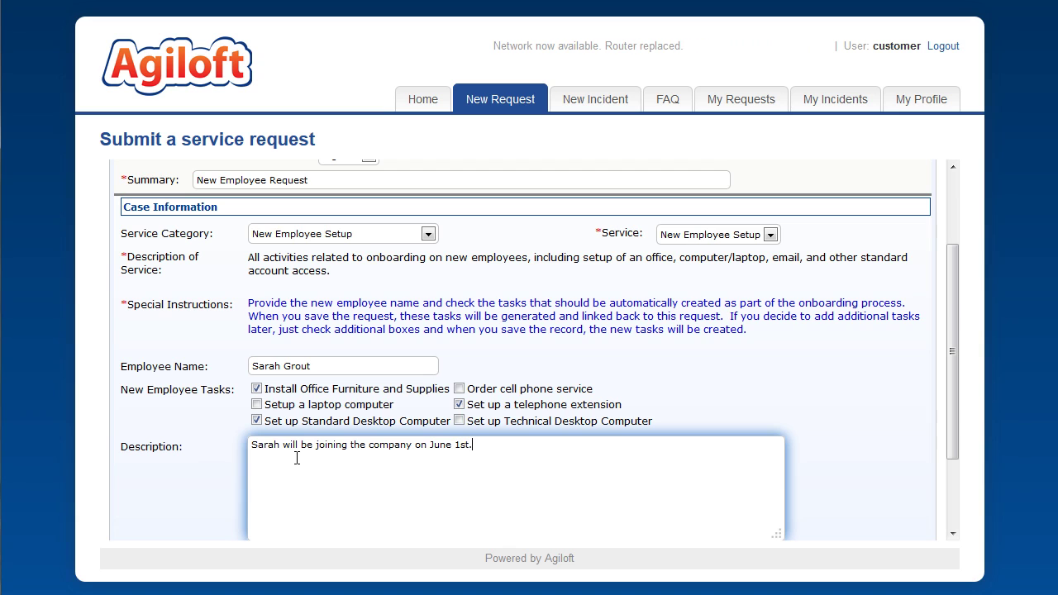
scroll(296, 458, "down", 3)
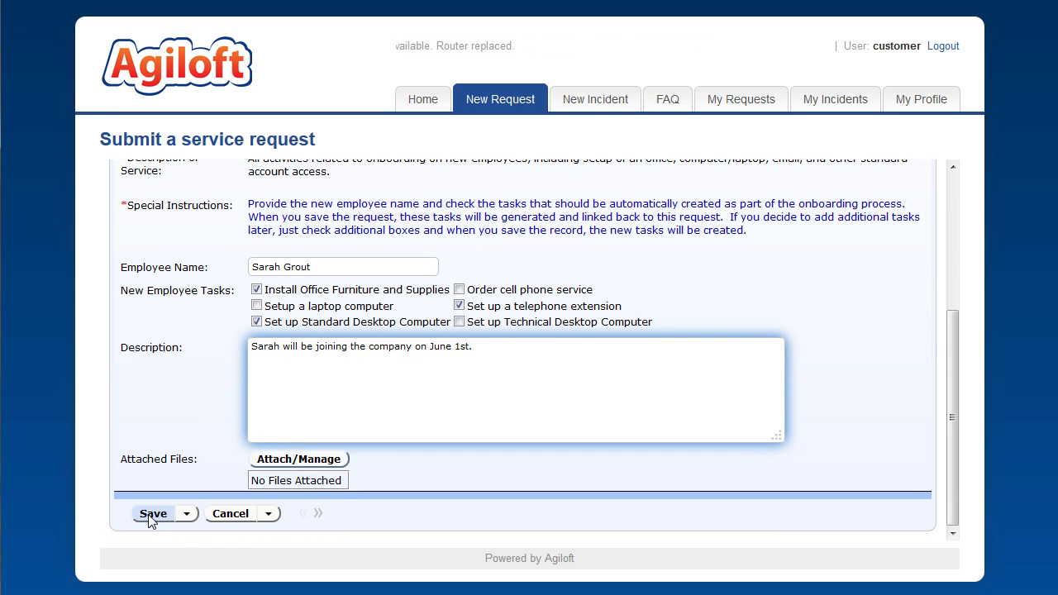
- Save the new employee request and open request 168 from My Requests
left_click(152, 514)
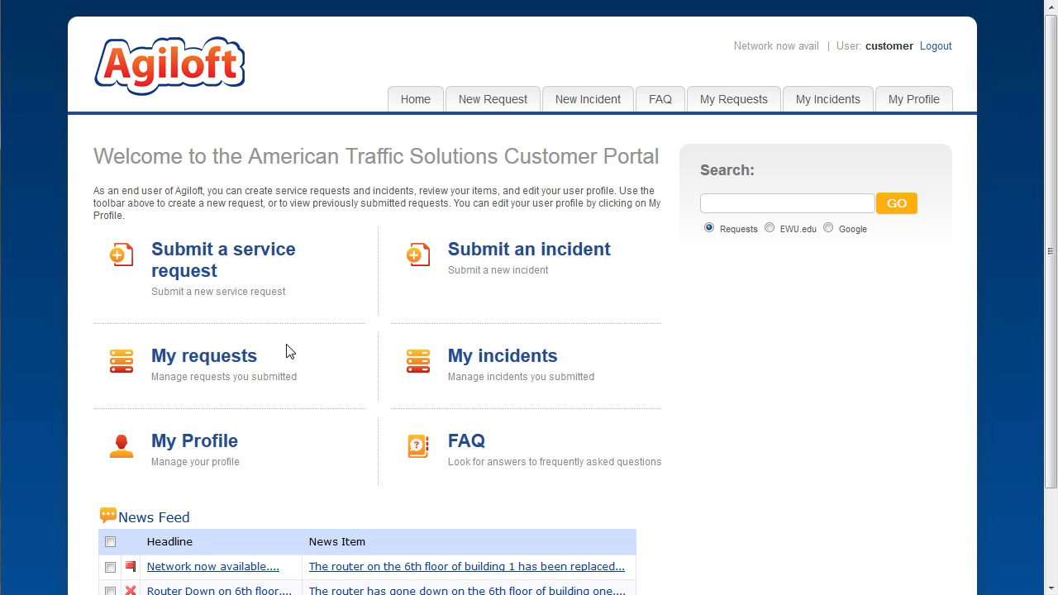
left_click(204, 364)
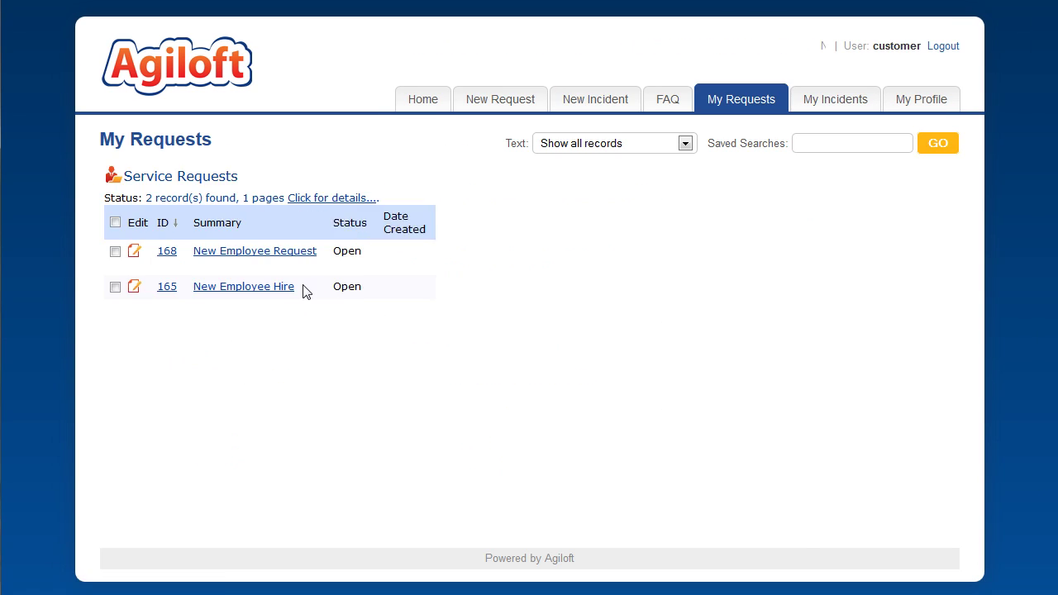
left_click(132, 251)
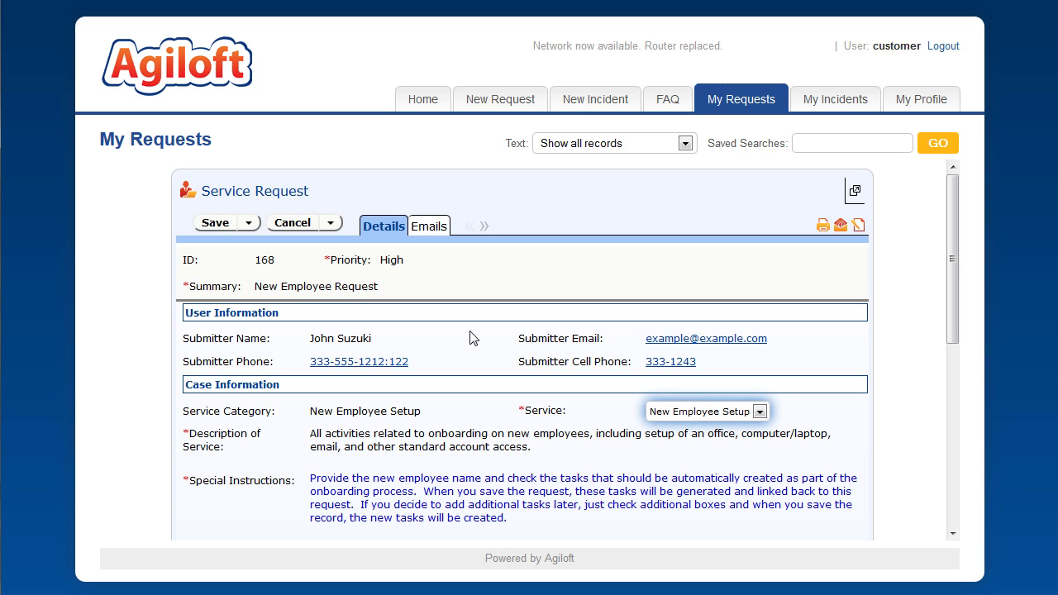
- Scroll through request 168 to review its three tasks and start-date description
scroll(470, 337, "down", 1)
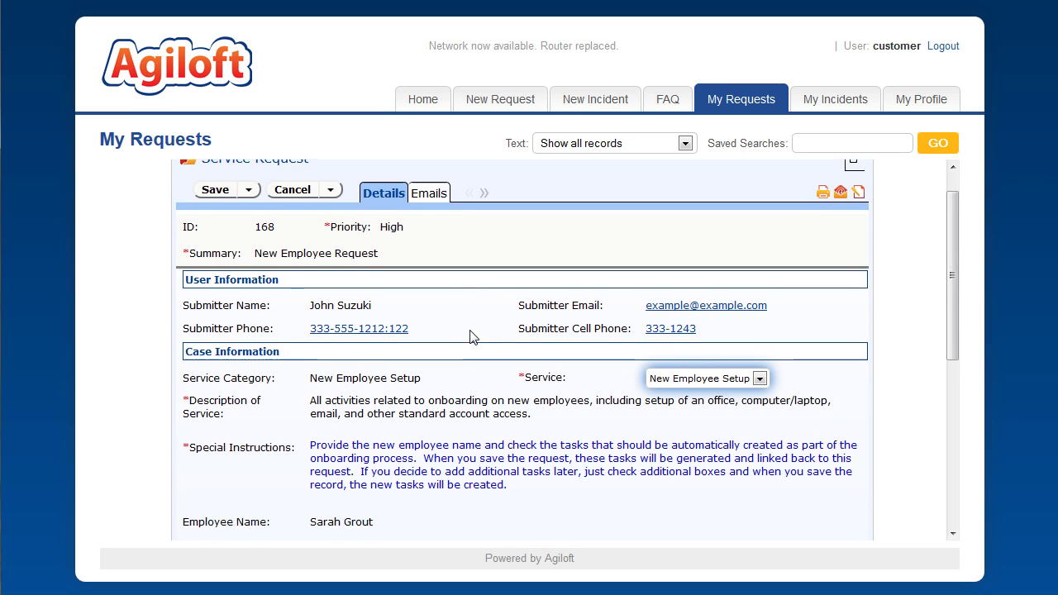
scroll(469, 334, "down", 1)
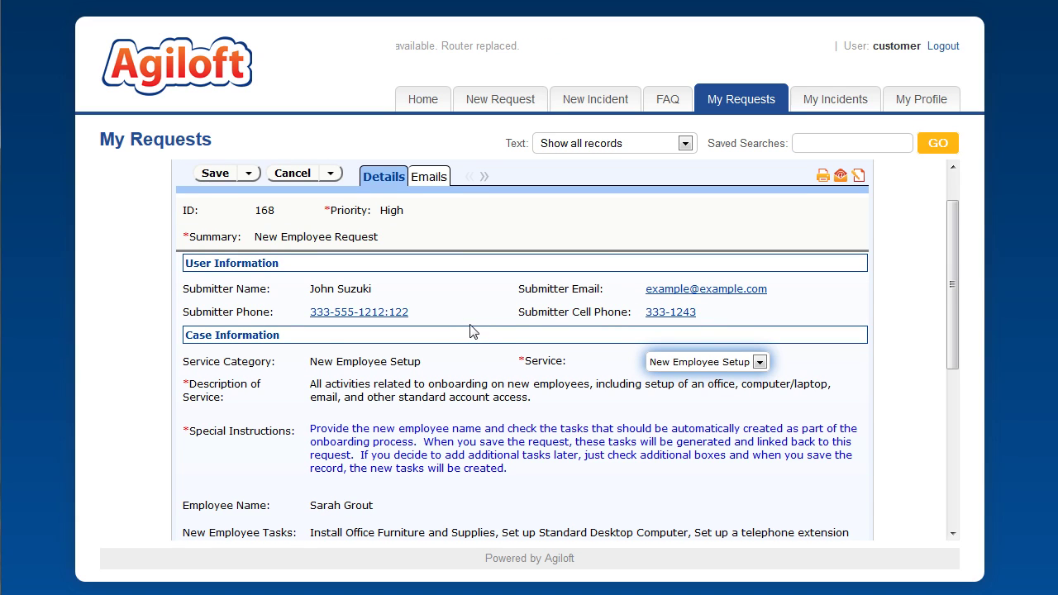
scroll(470, 329, "down", 1)
scroll(472, 329, "down", 3)
scroll(468, 328, "down", 3)
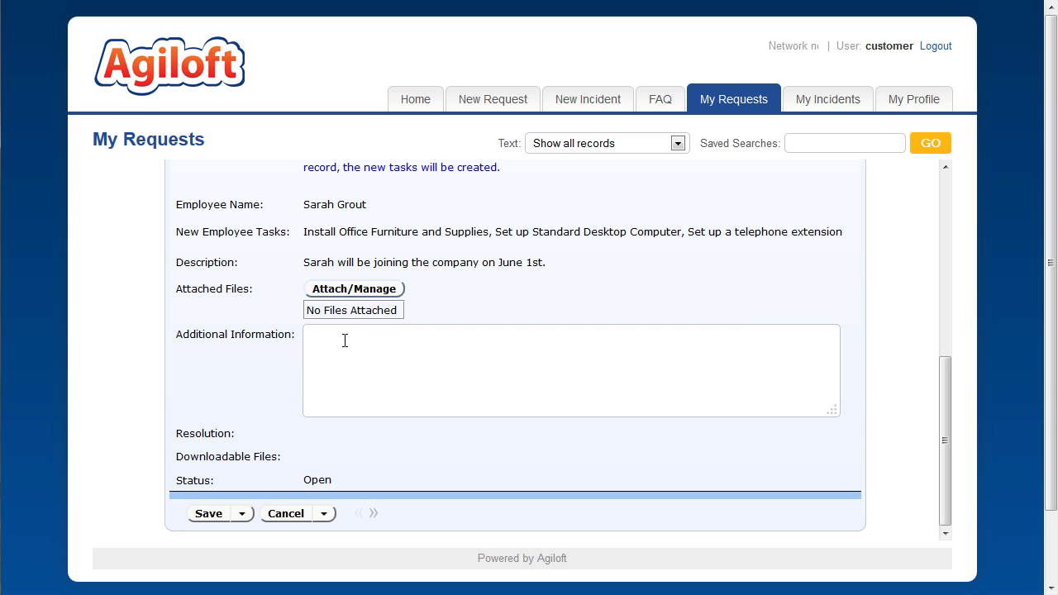
- Cancel the request, then open incident 102 from My Incidents and close it unchanged
left_click(285, 514)
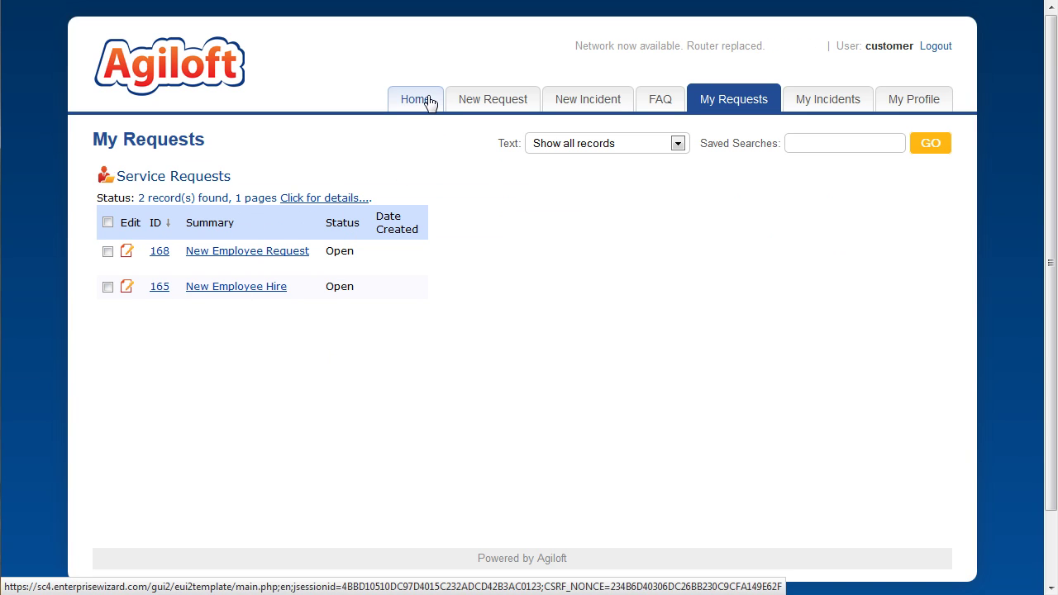
left_click(824, 105)
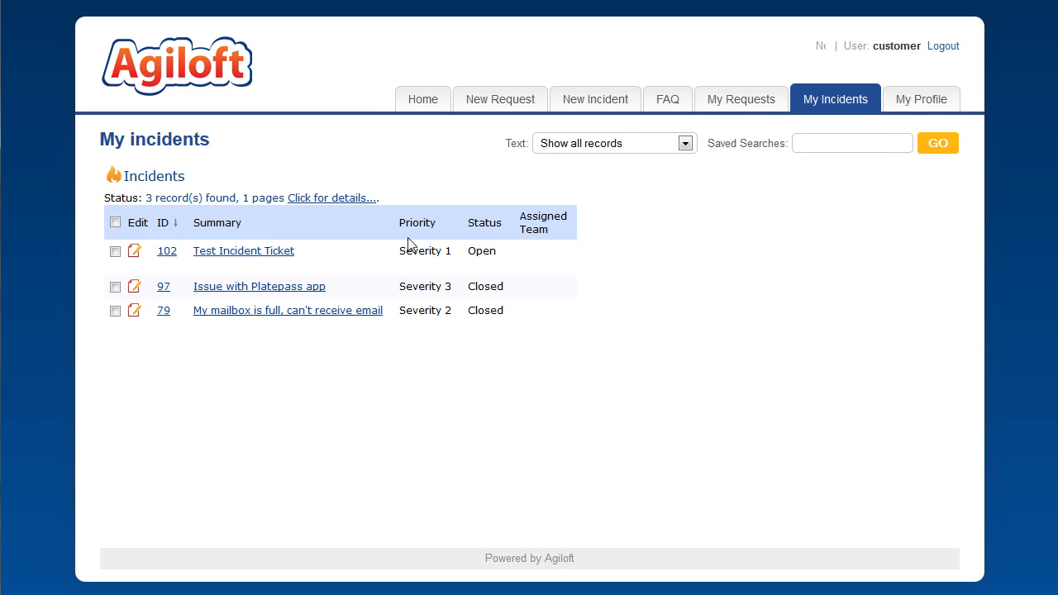
left_click(135, 252)
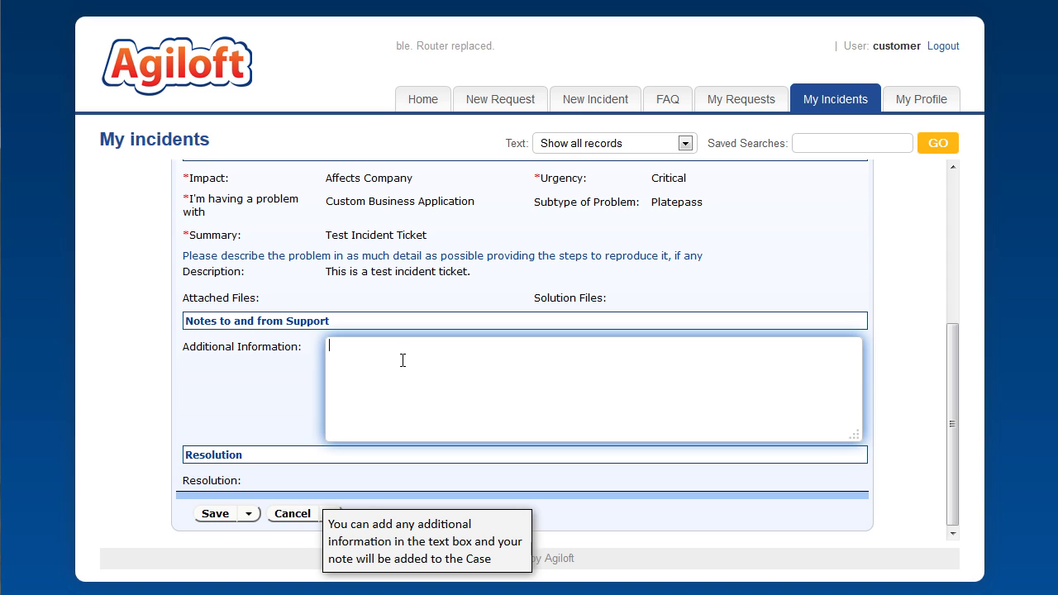
left_click(290, 517)
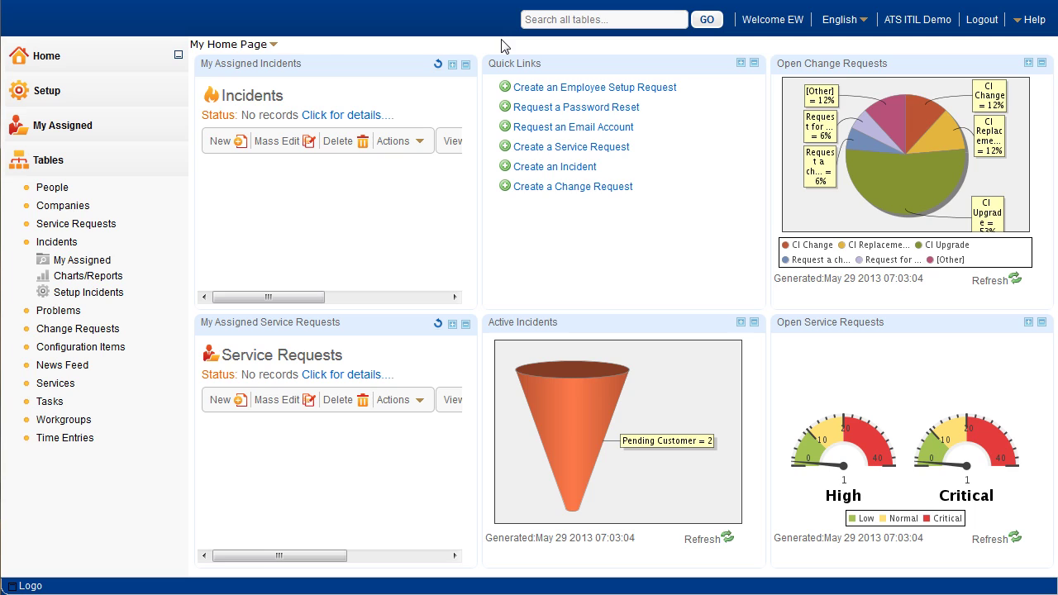
- Show the My Home Page list on the staff dashboard, then dismiss it
left_click(262, 48)
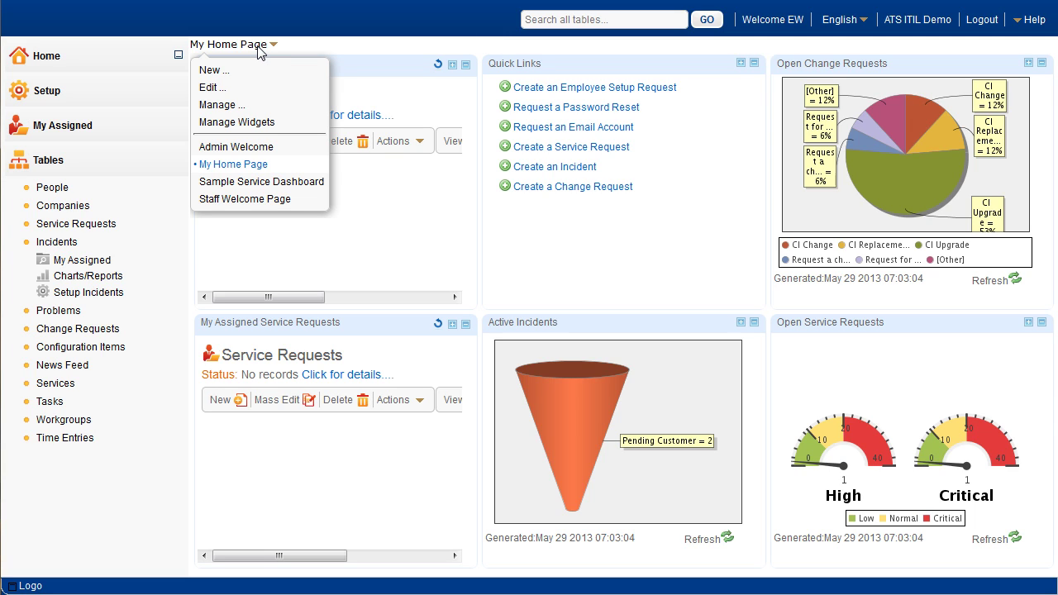
left_click(373, 211)
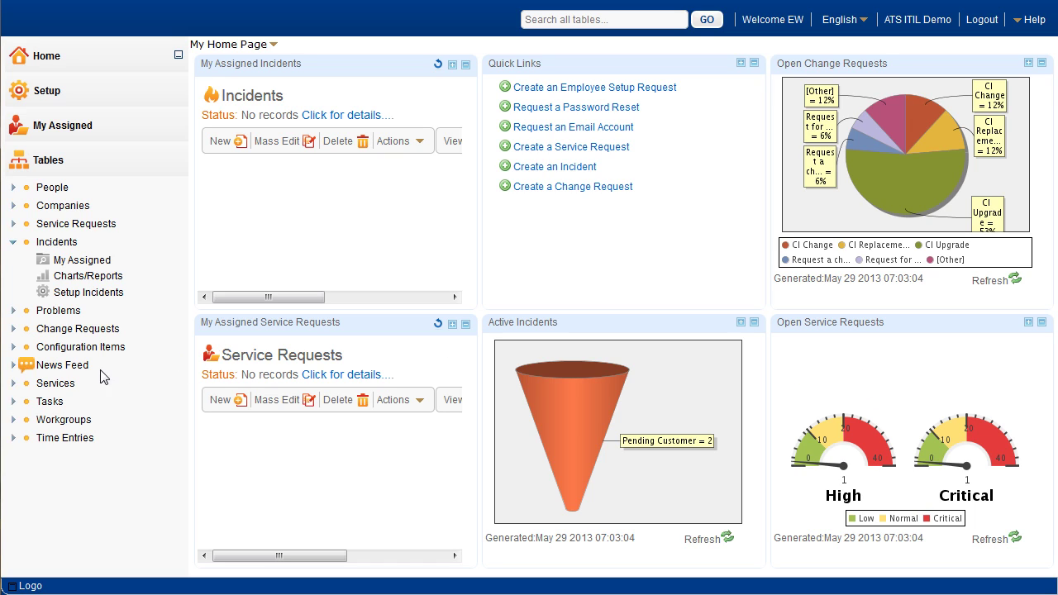
mouse_move(62, 366)
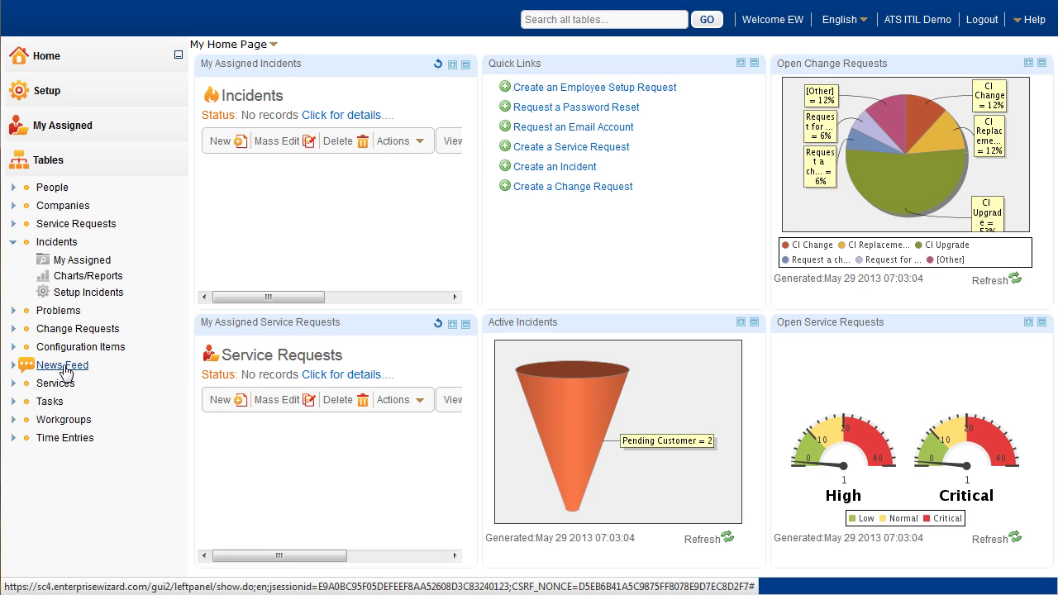
- View News Feed record 3, the router-replaced announcement, and cancel without changes
left_click(63, 367)
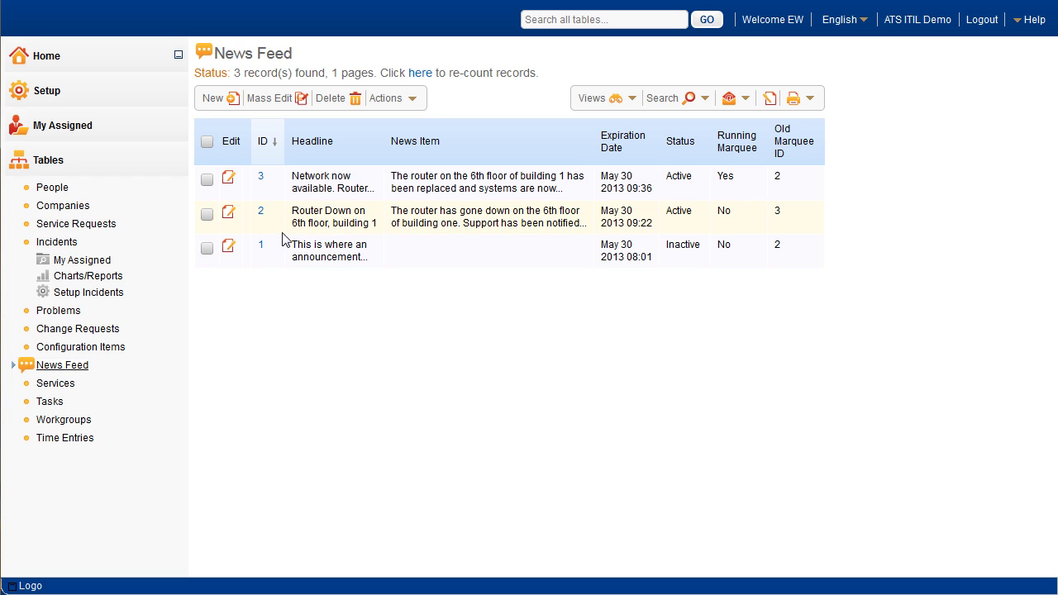
left_click(229, 181)
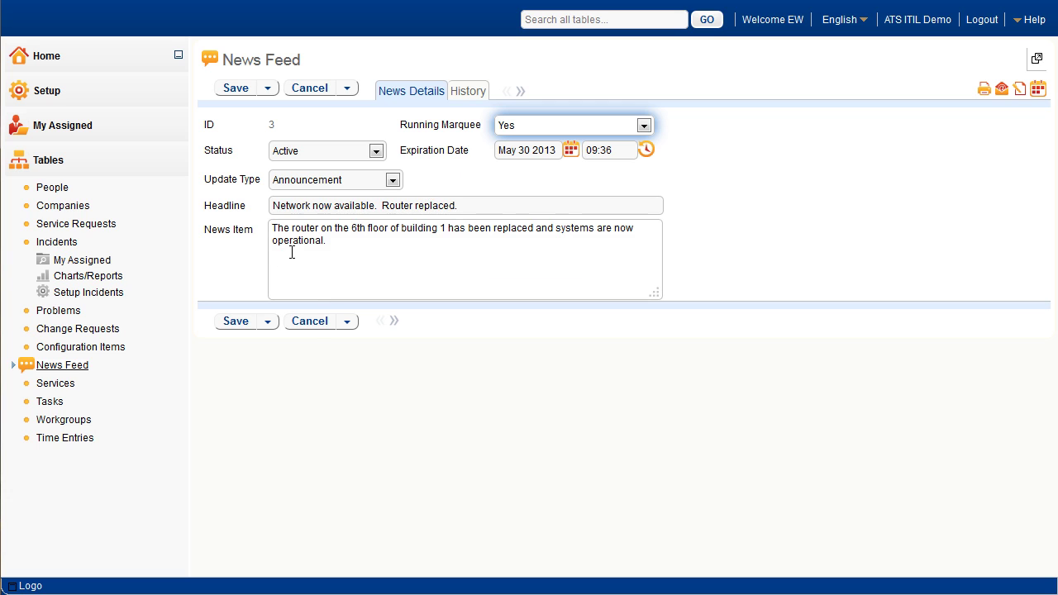
left_click(310, 322)
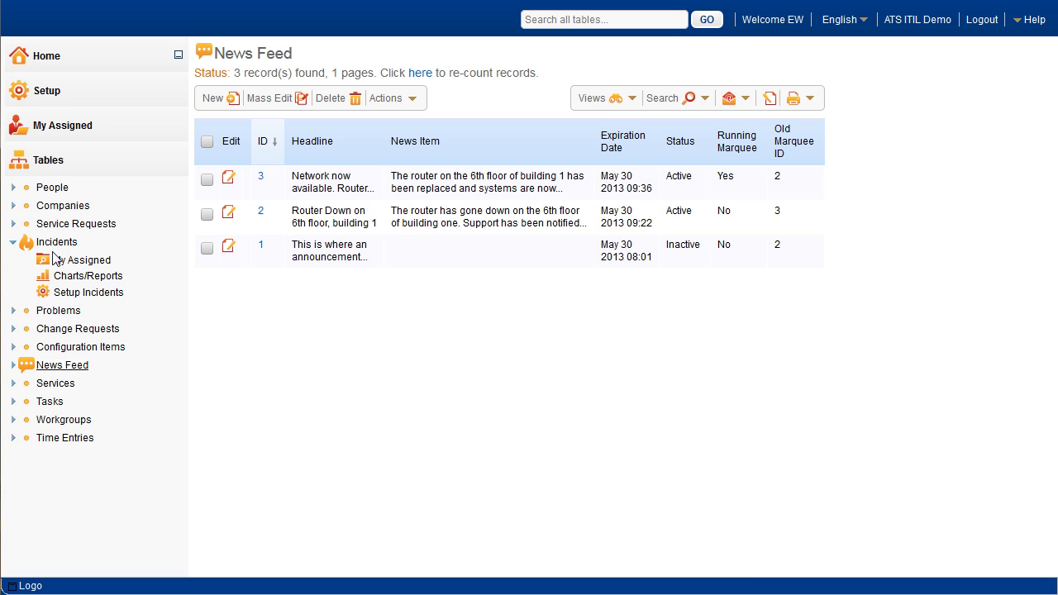
- Open incident 102, Test Incident Ticket, from the Incidents table
left_click(55, 242)
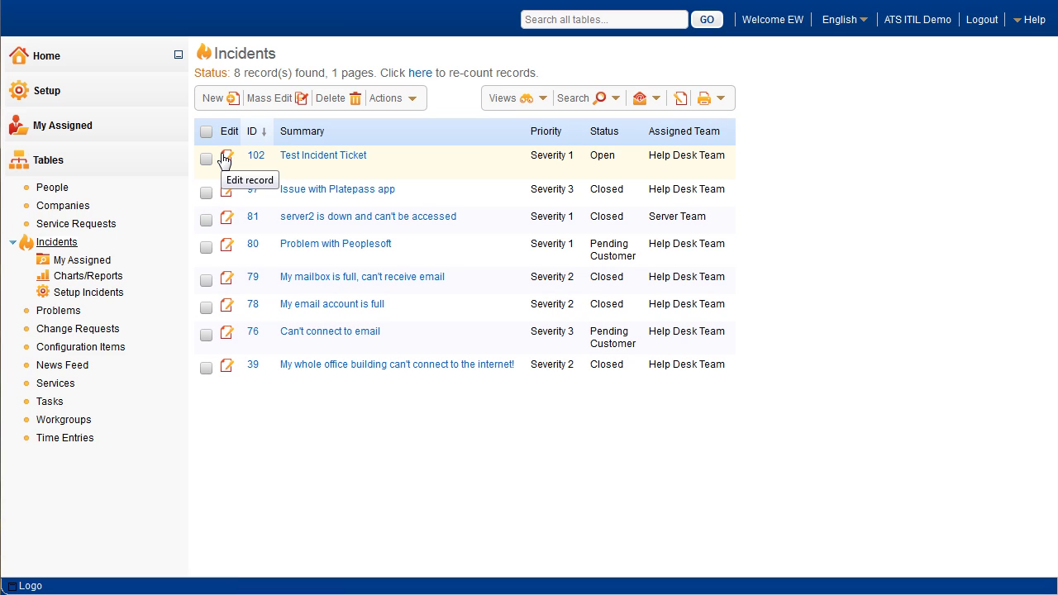
left_click(346, 157)
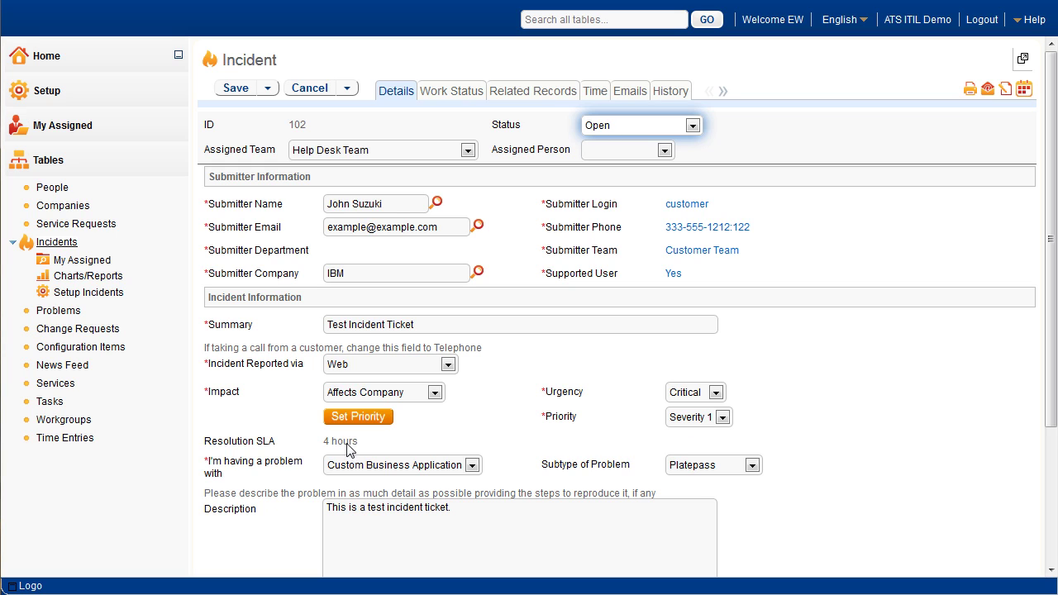
left_click(722, 418)
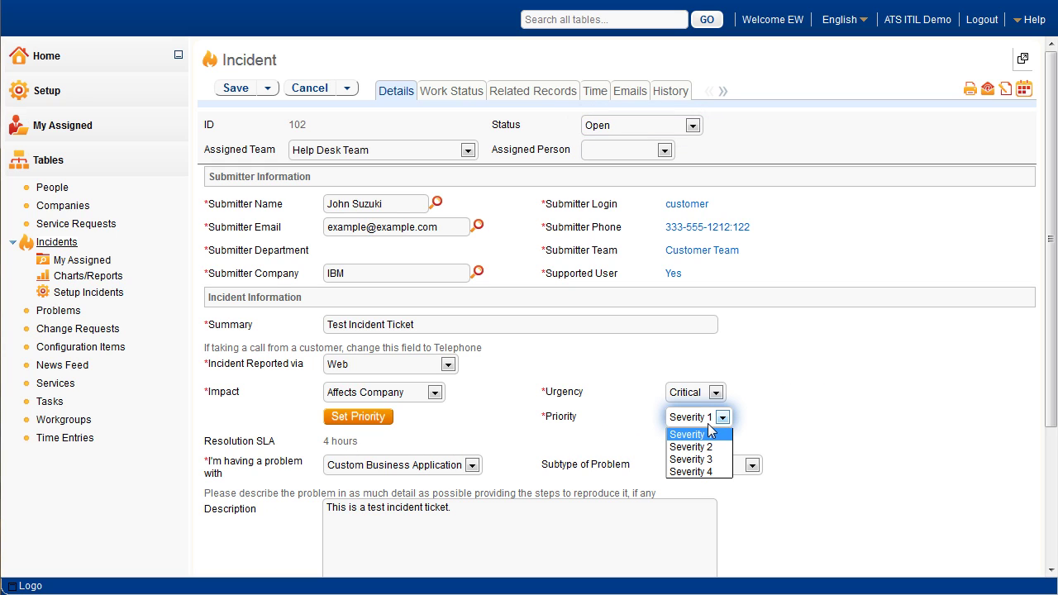
left_click(493, 419)
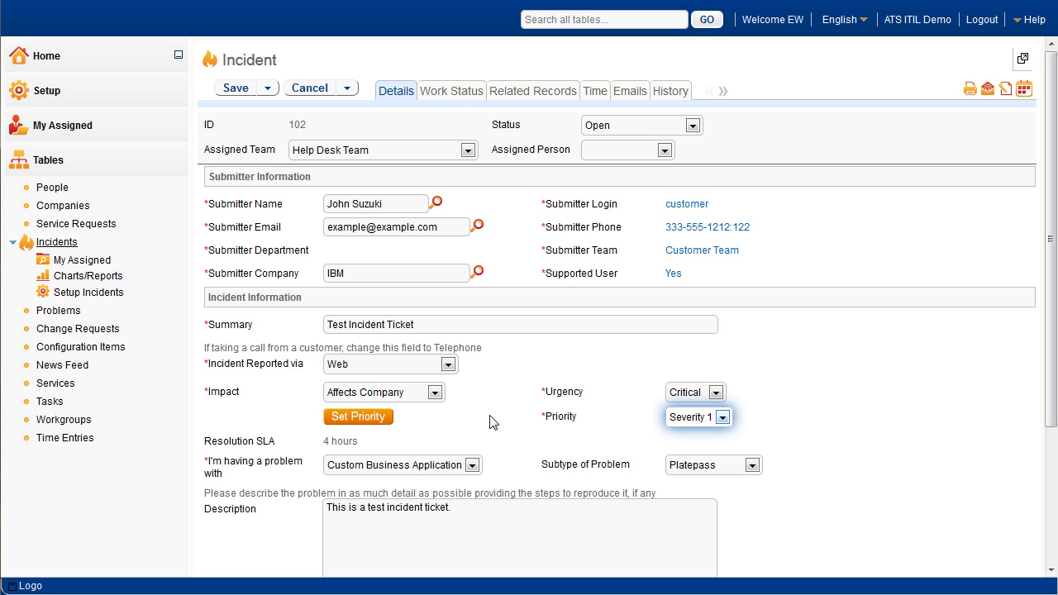
left_click(433, 392)
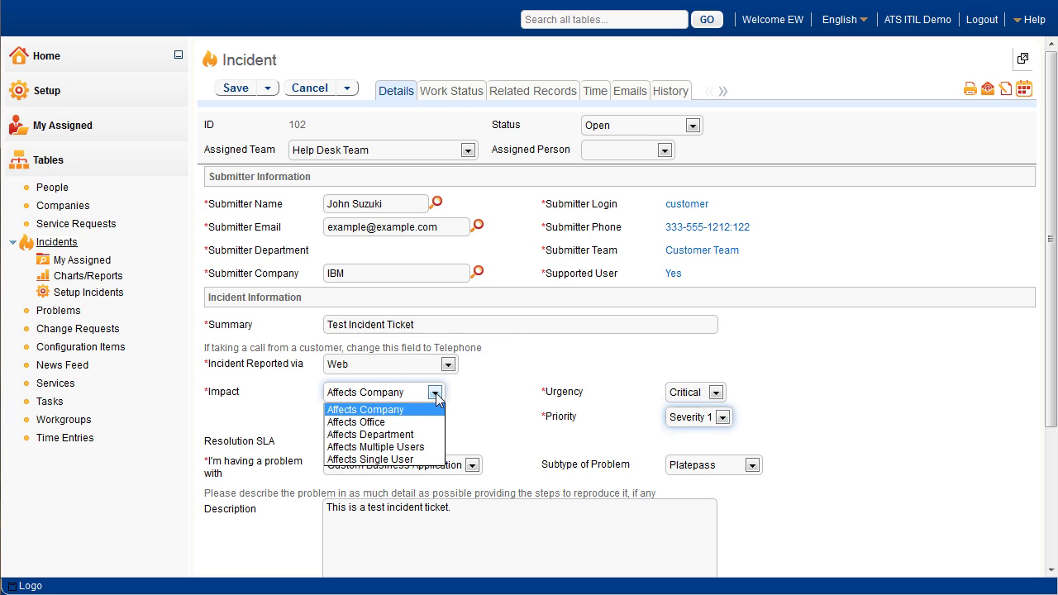
left_click(372, 456)
left_click(715, 393)
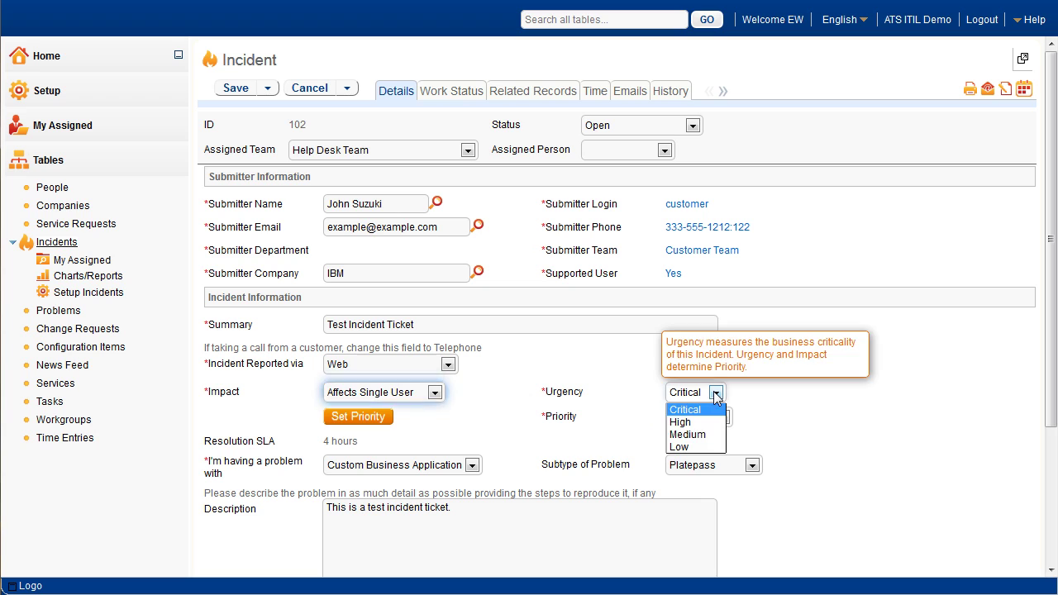
left_click(685, 447)
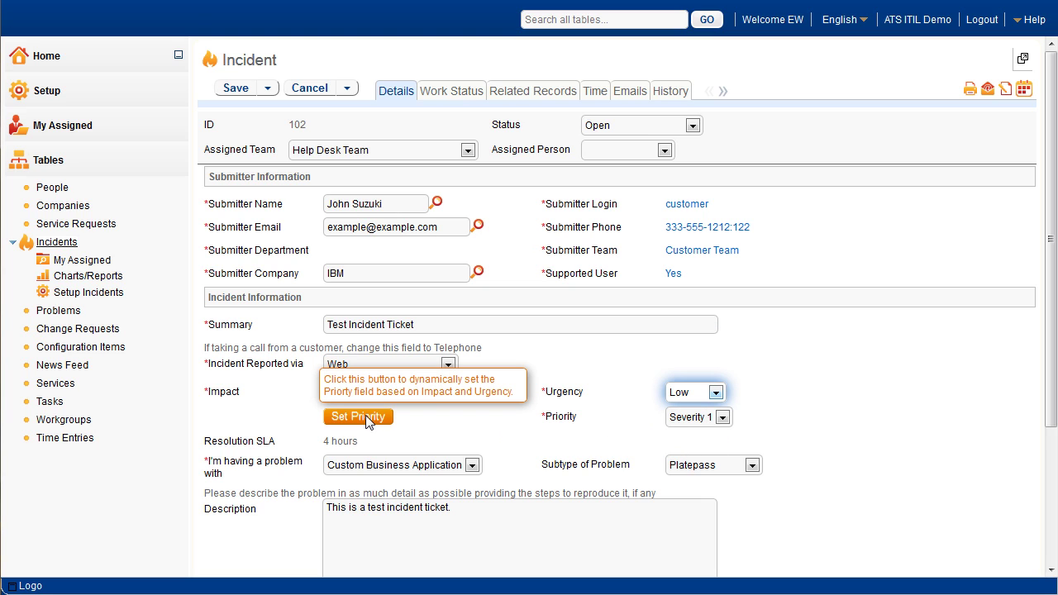
left_click(365, 415)
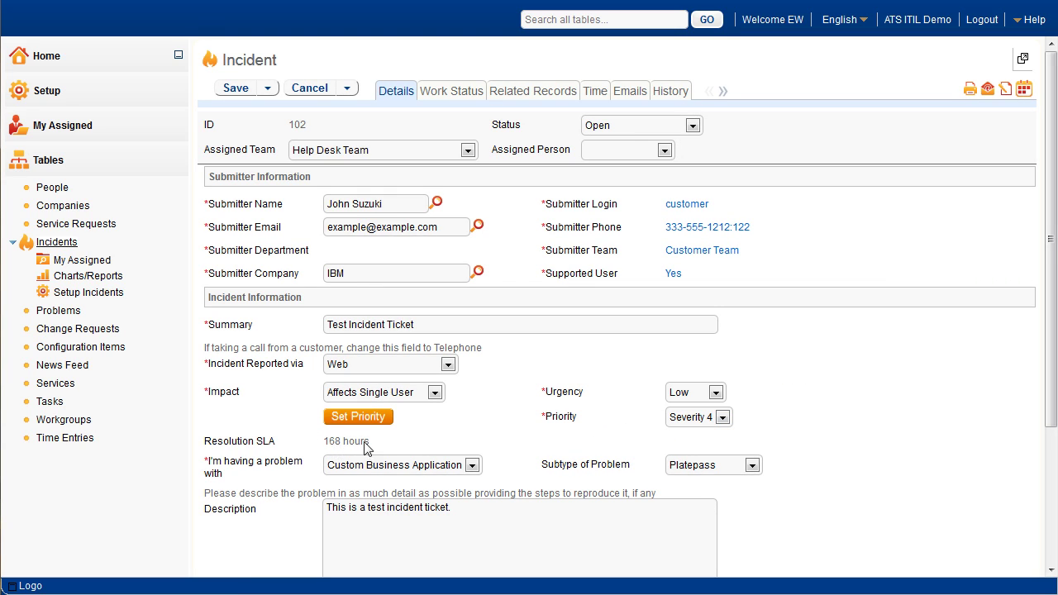
left_click(434, 393)
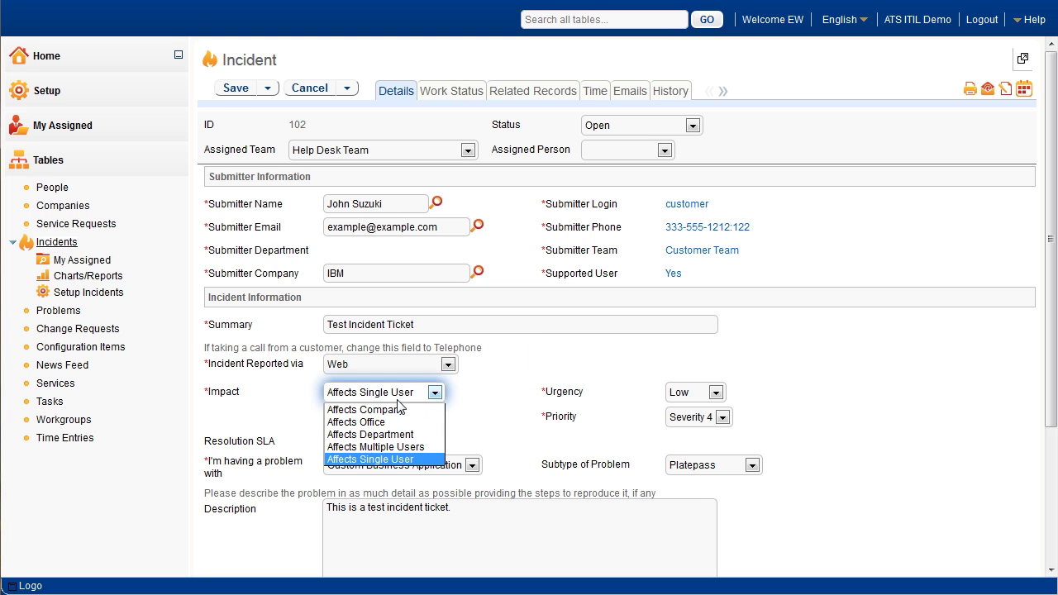
left_click(395, 410)
left_click(715, 393)
left_click(684, 409)
left_click(366, 416)
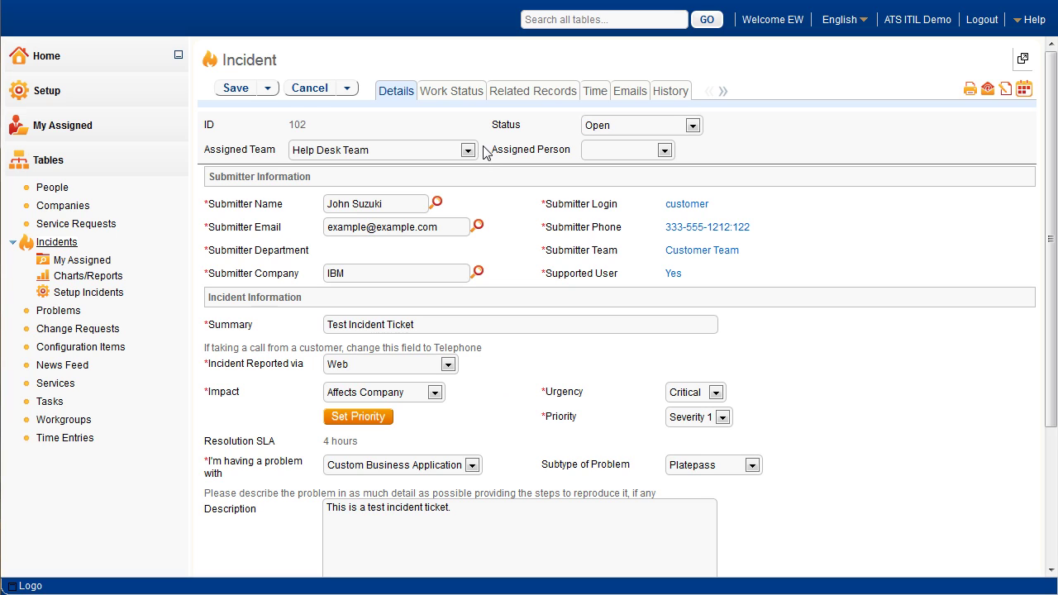
mouse_move(468, 150)
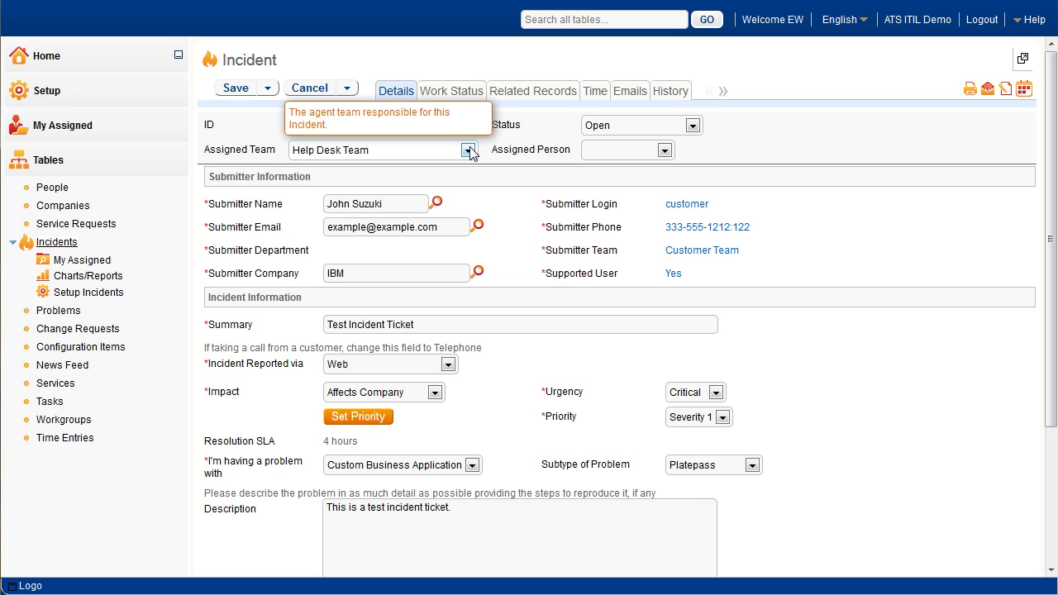
left_click(468, 149)
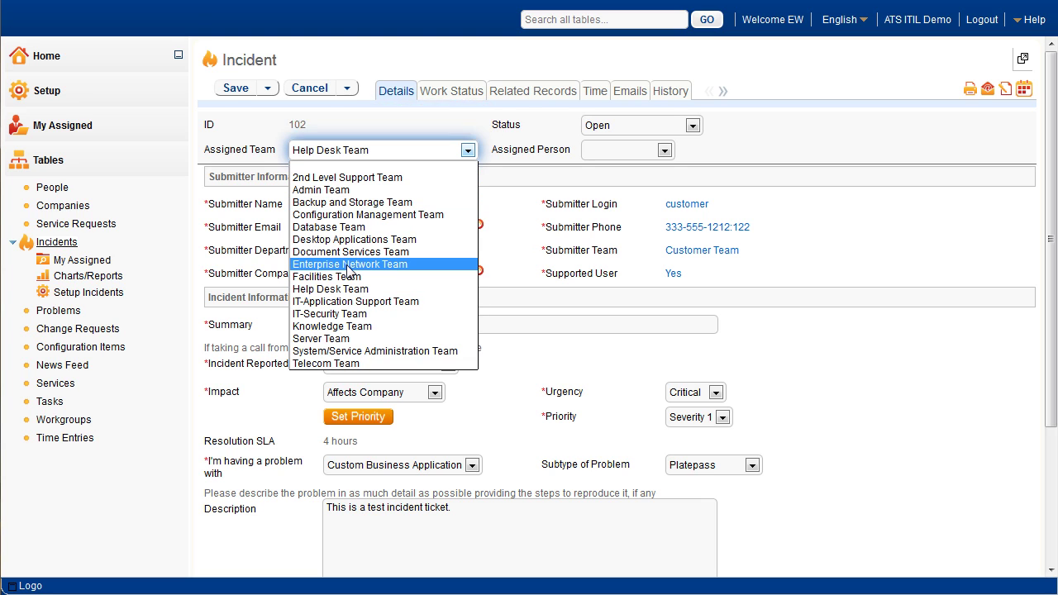
left_click(506, 177)
mouse_move(664, 150)
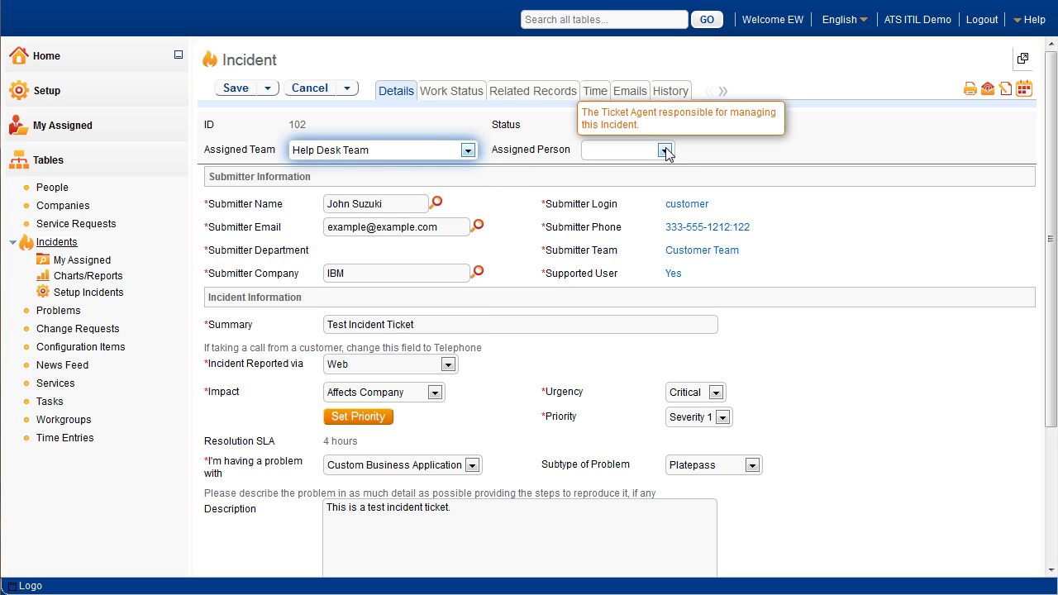
left_click(665, 150)
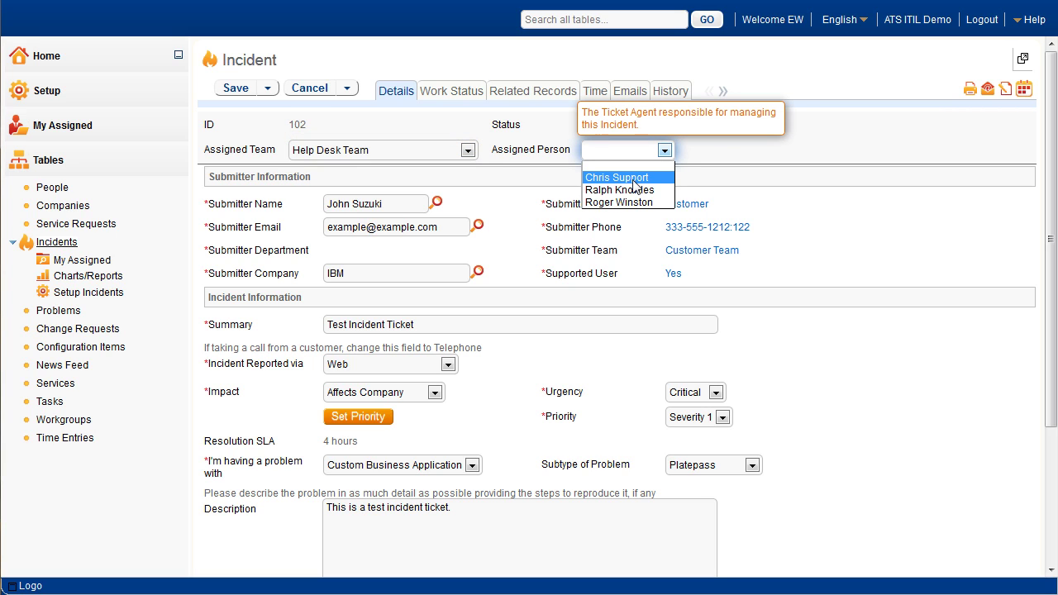
left_click(806, 226)
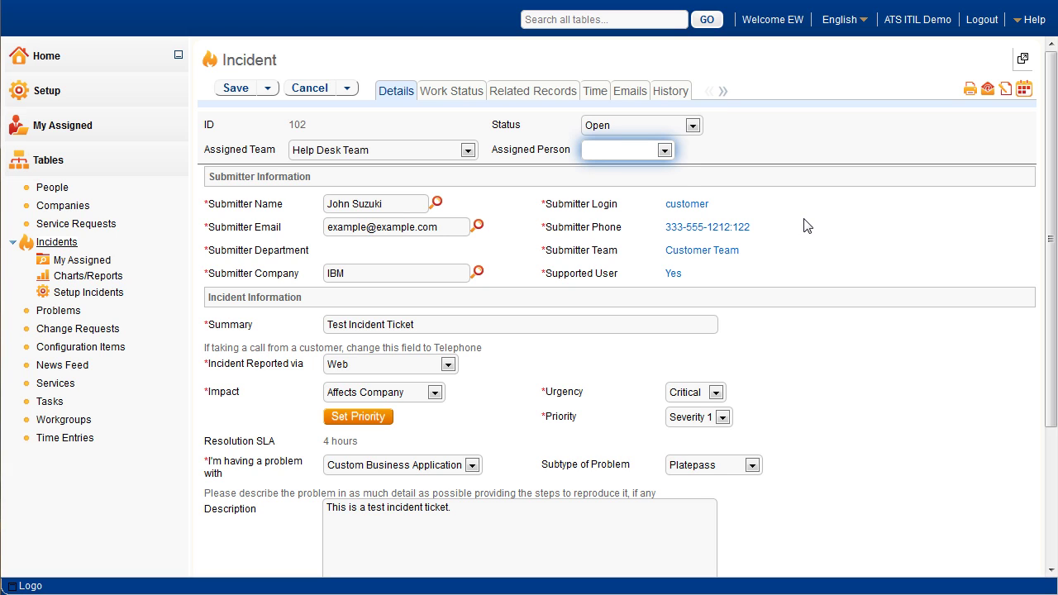
- Mark Problem CI Identified as Yes on incident 102
scroll(807, 225, "down", 5)
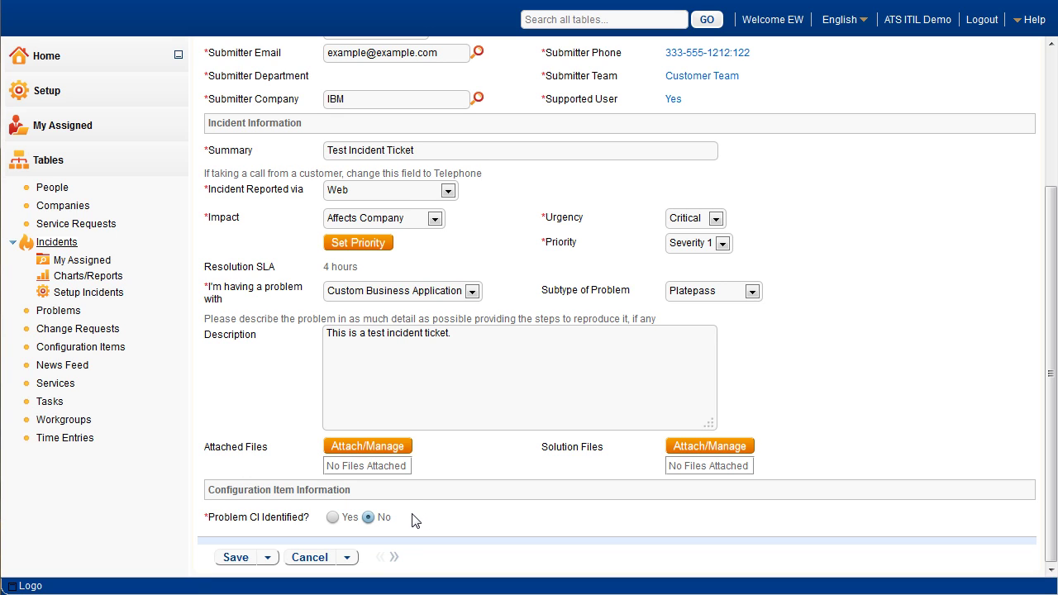
left_click(332, 519)
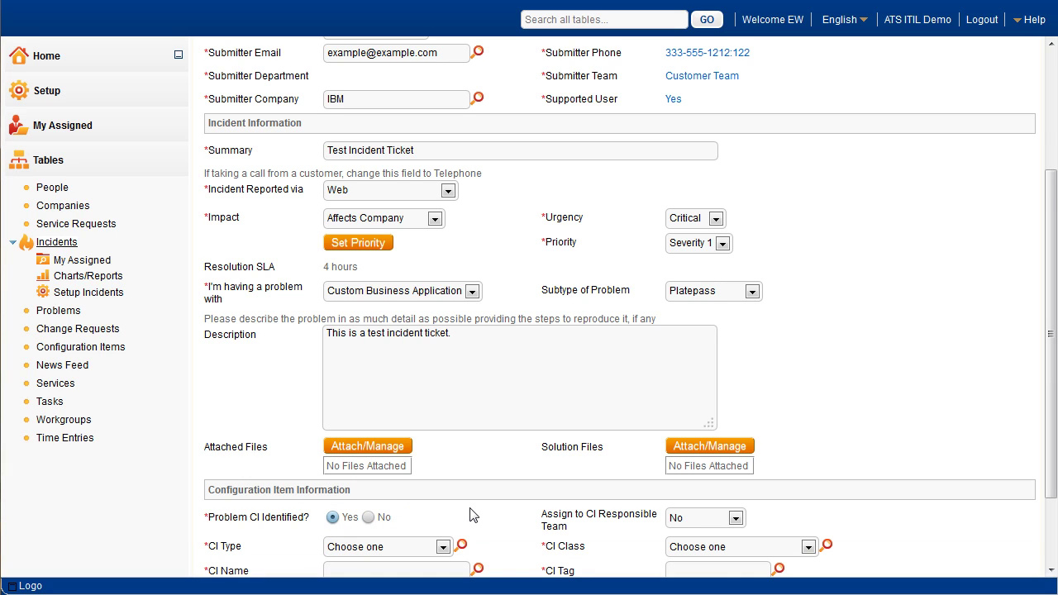
scroll(471, 515, "down", 3)
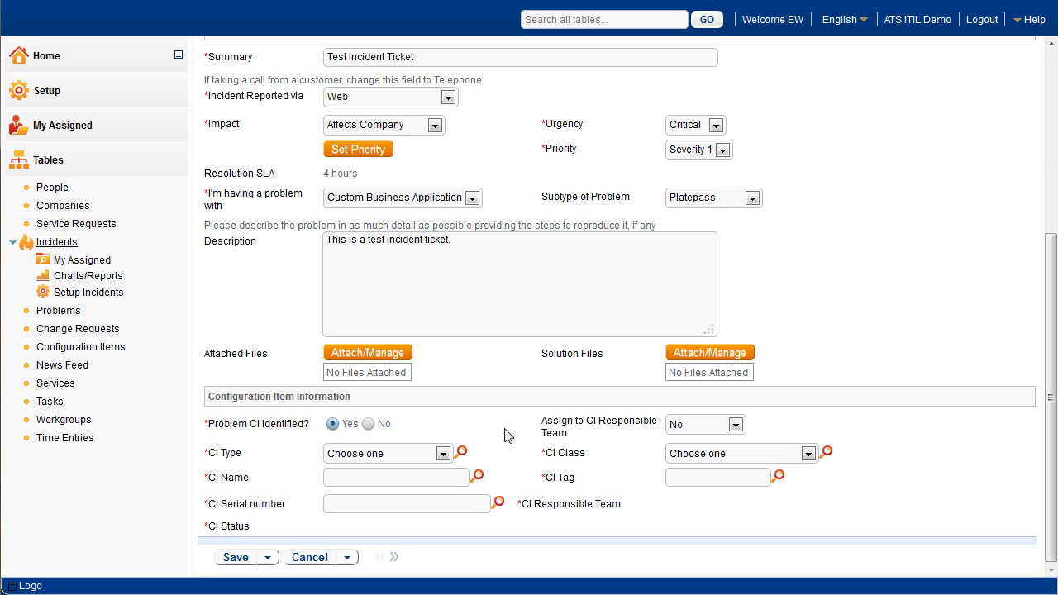
- Review the CI Type and CI Class lists, then set CI Type to Computer
left_click(444, 453)
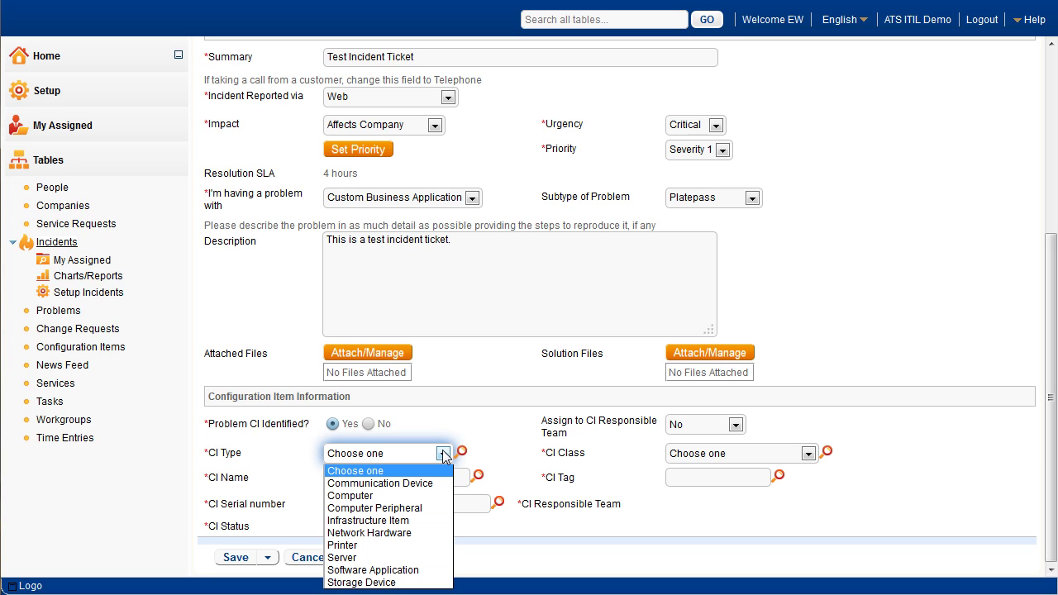
left_click(491, 437)
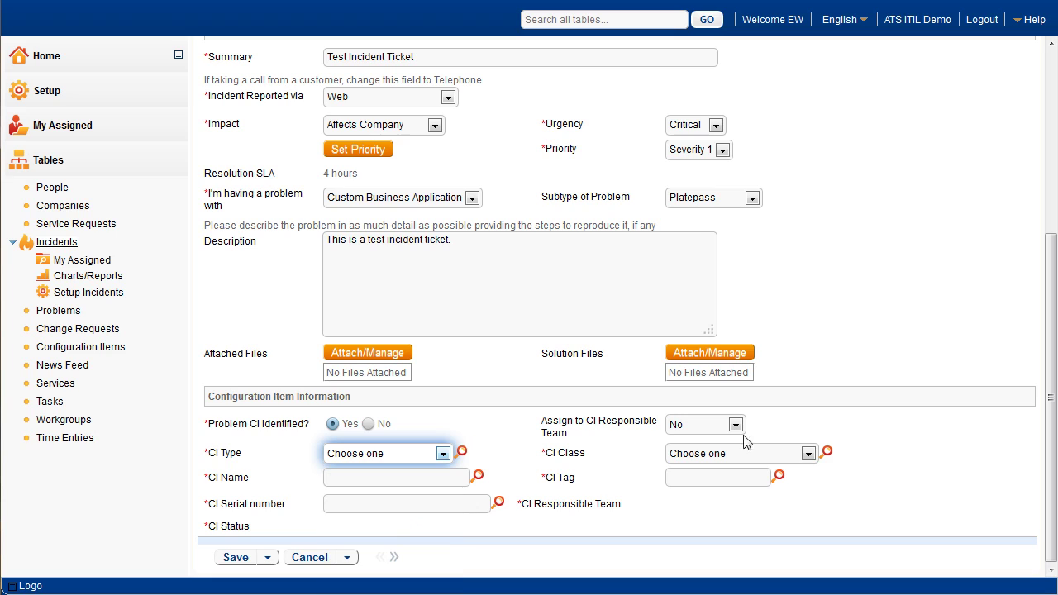
left_click(808, 454)
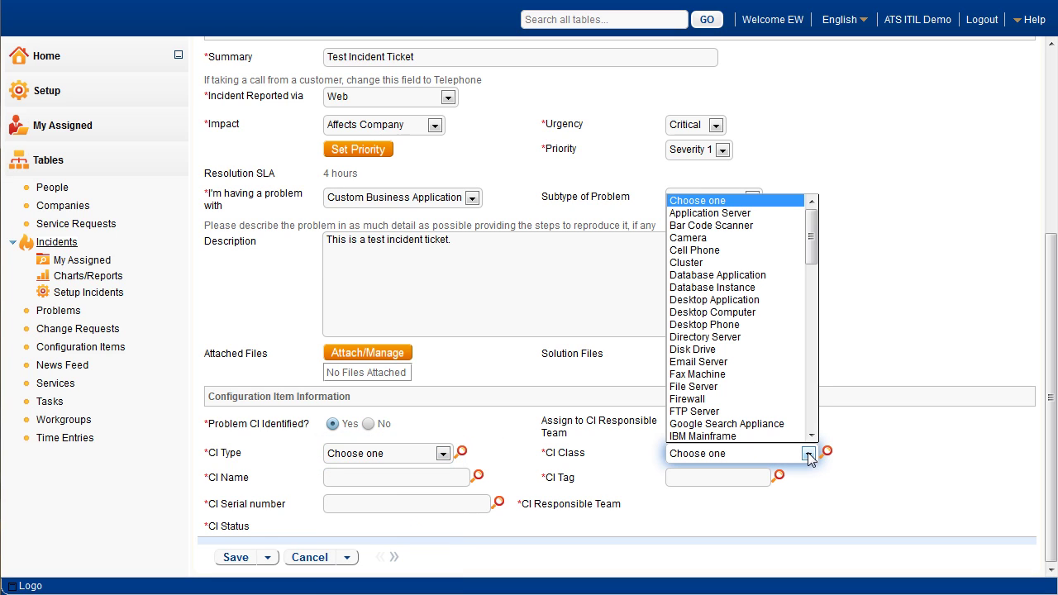
left_click(604, 445)
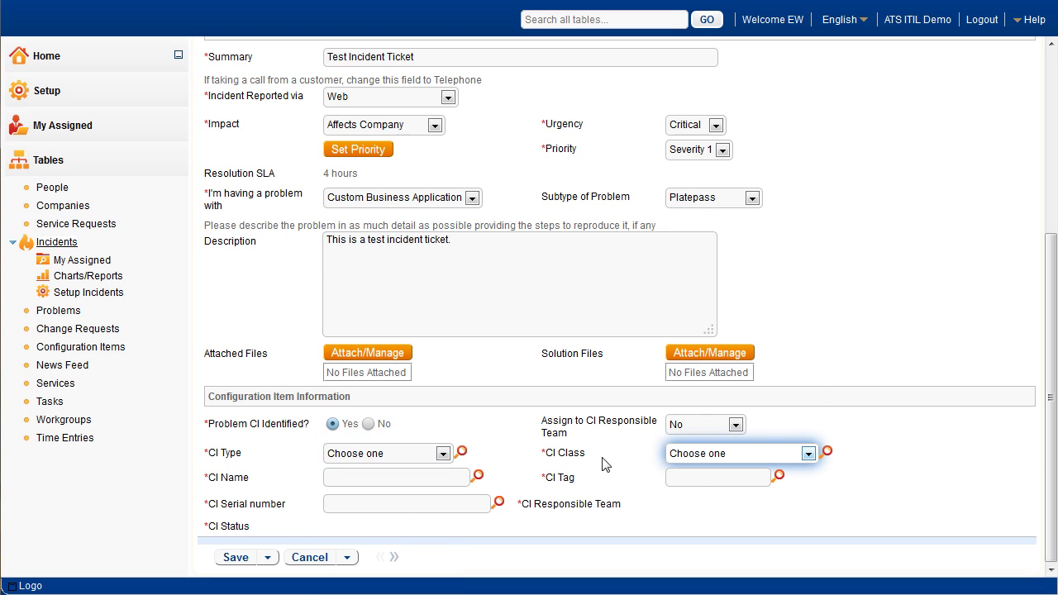
left_click(689, 478)
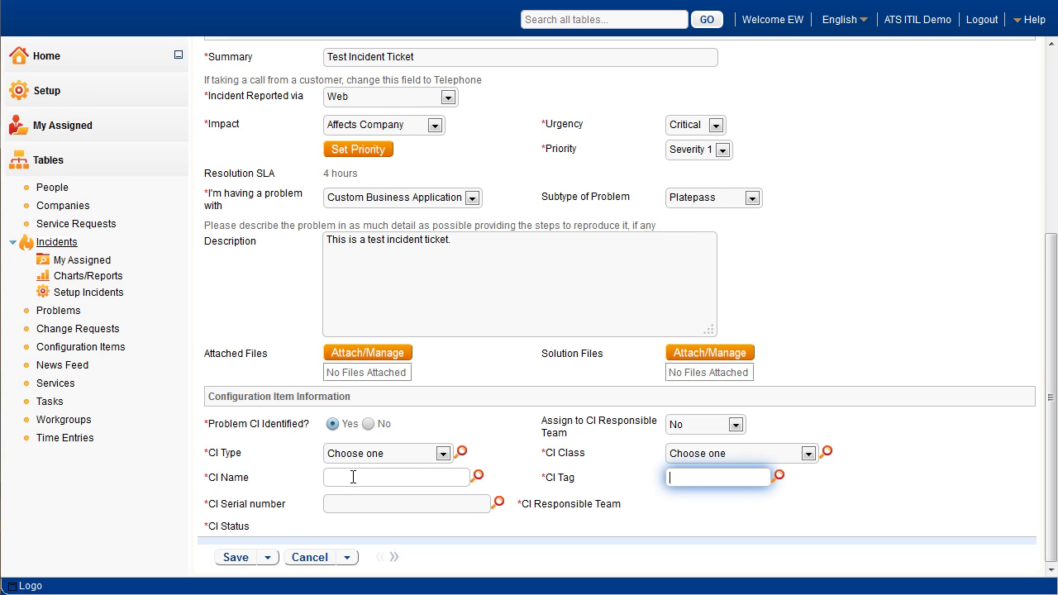
left_click(442, 454)
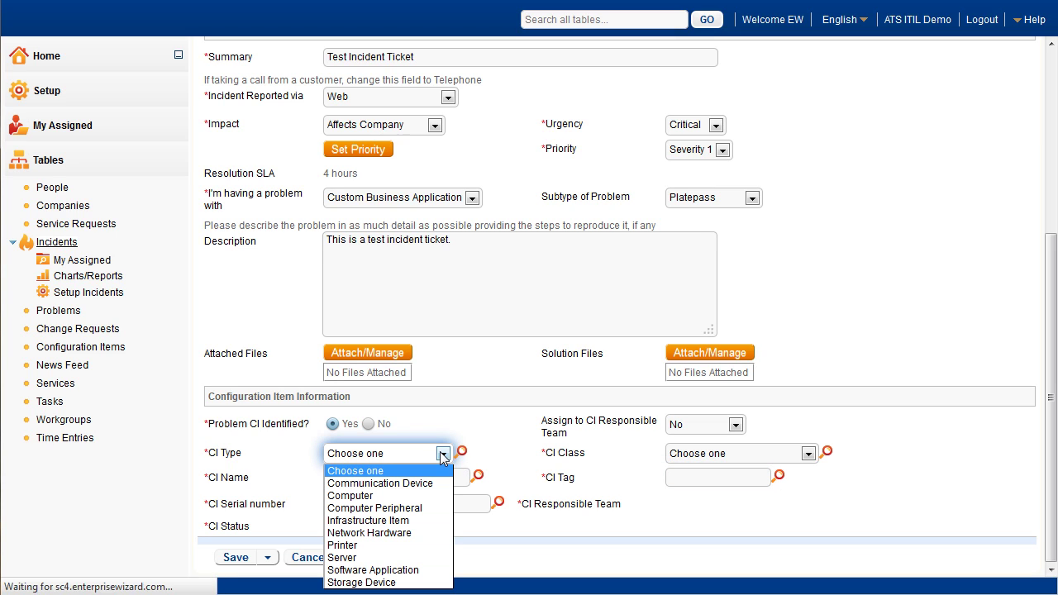
left_click(388, 496)
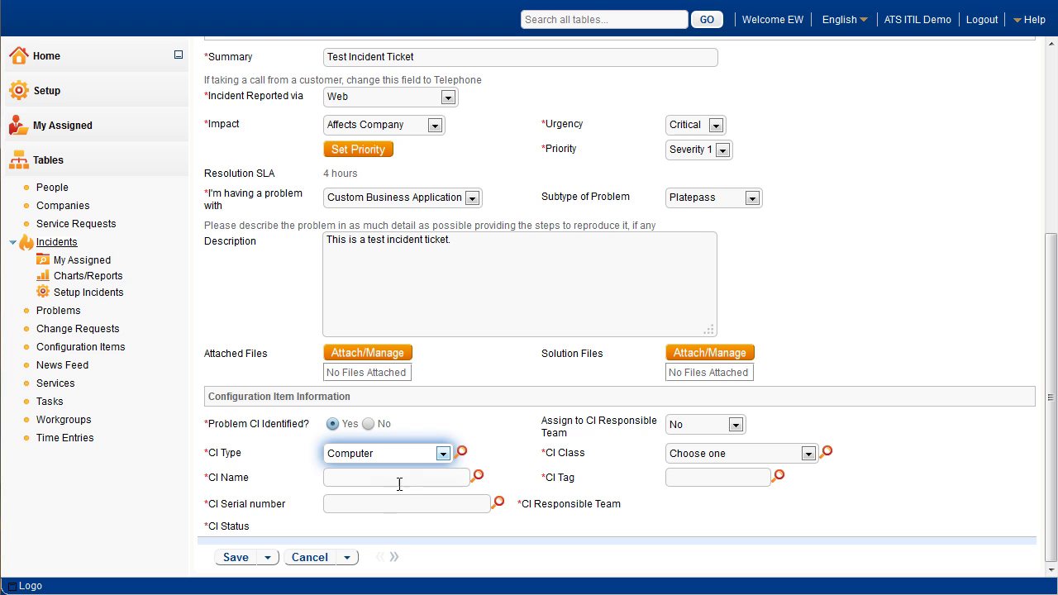
left_click(462, 453)
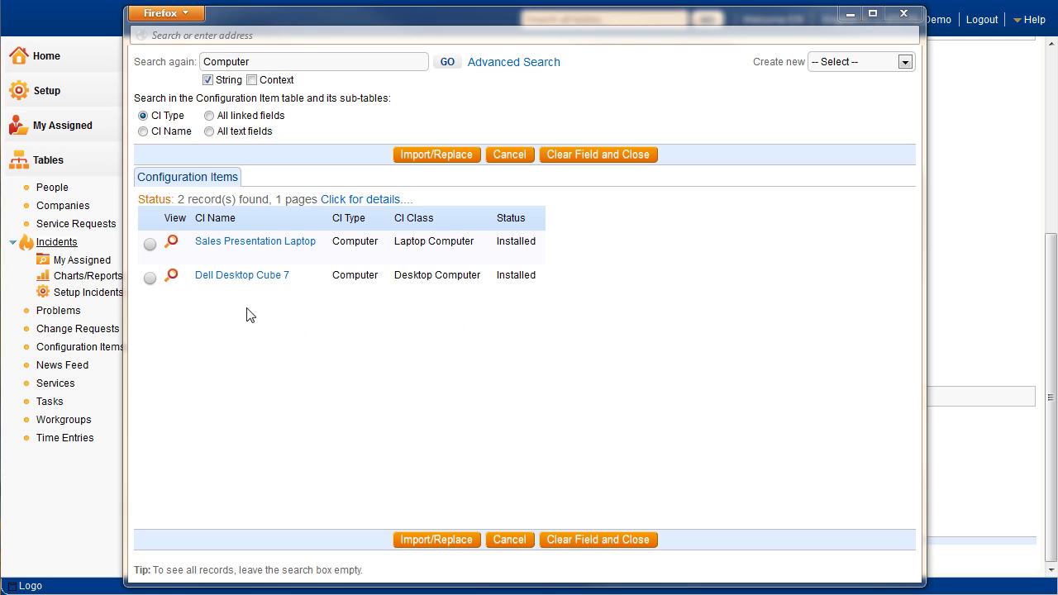
left_click(149, 244)
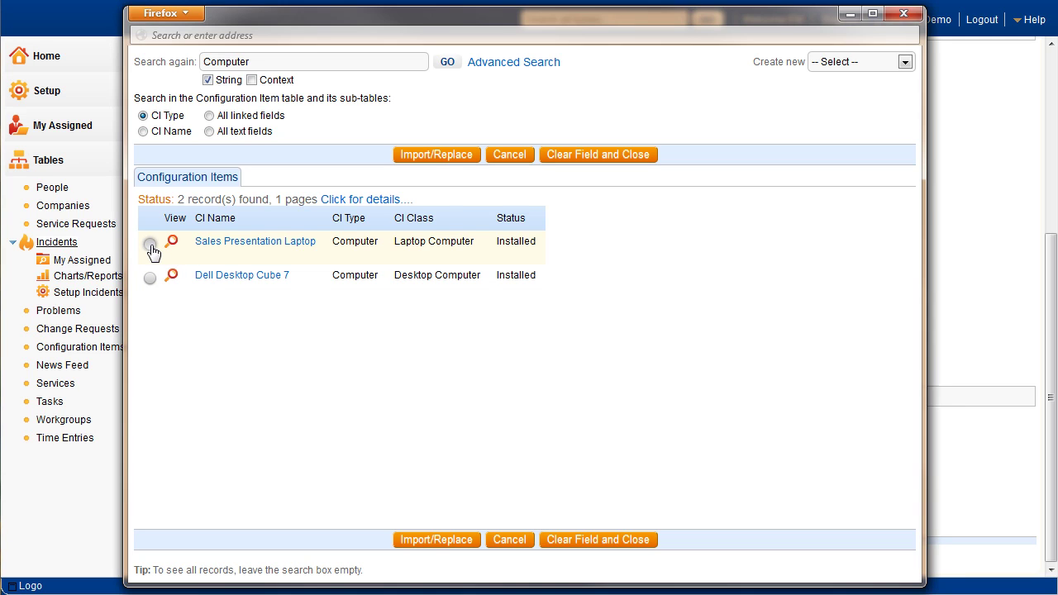
left_click(449, 154)
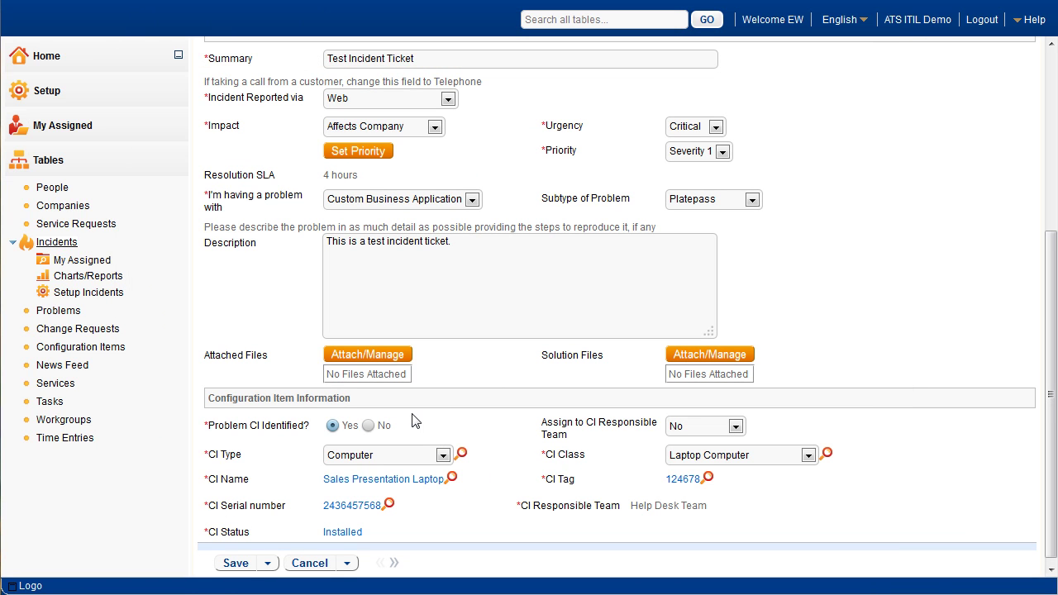
left_click(368, 425)
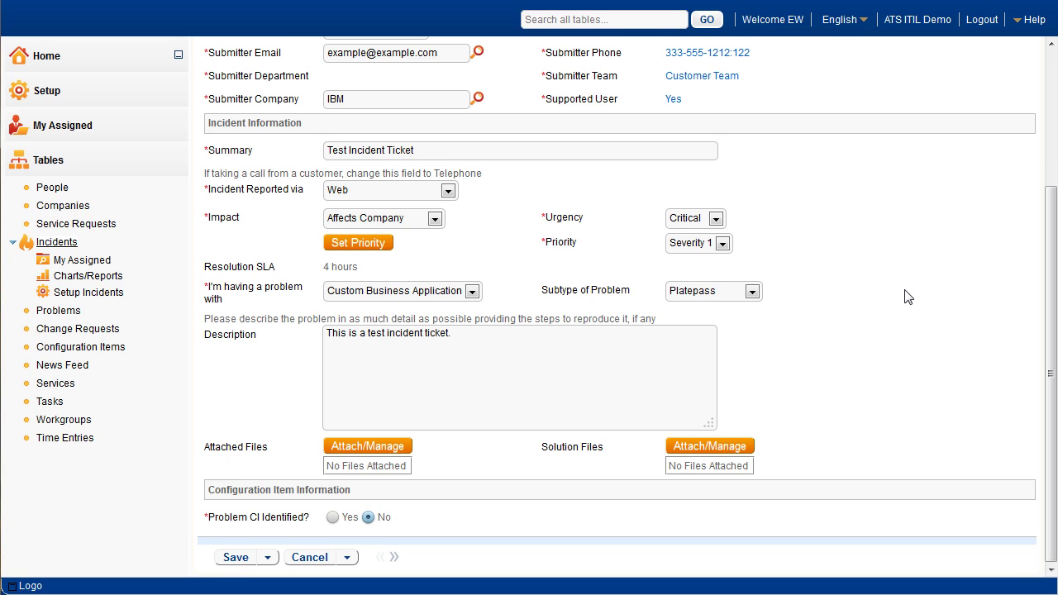
- Show incident 102's Work Status tab and try Resolution's HTML editor, then revert to plain text
scroll(909, 298, "up", 3)
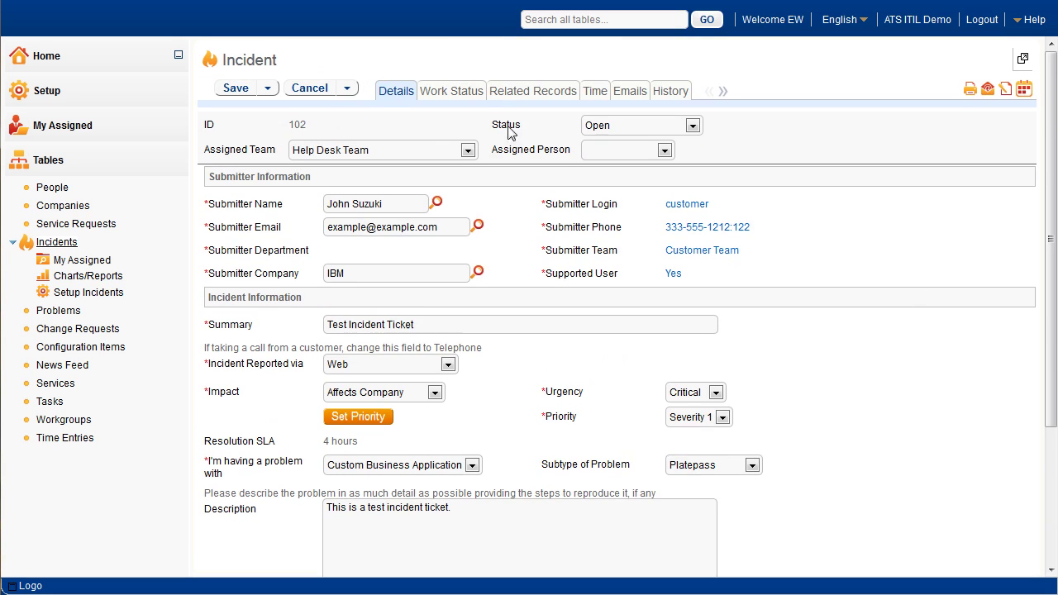
left_click(450, 92)
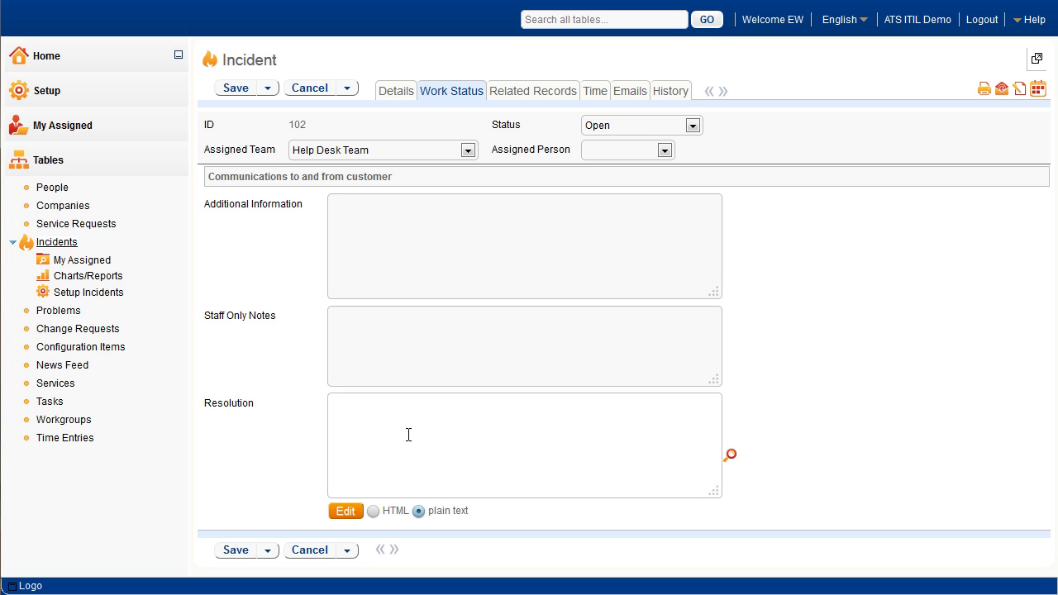
left_click(373, 511)
left_click(347, 511)
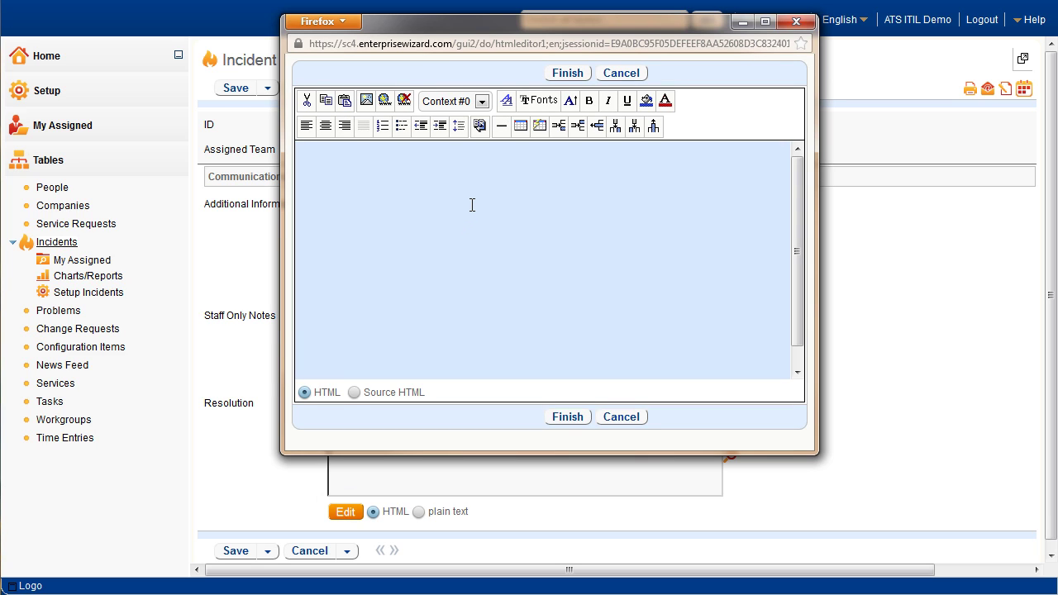
left_click(619, 74)
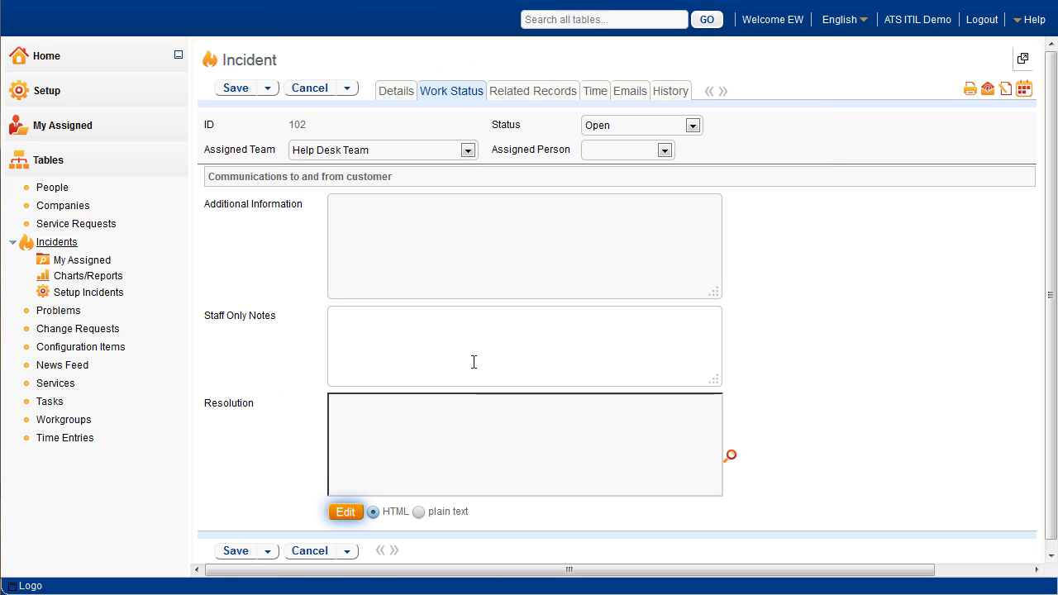
left_click(419, 512)
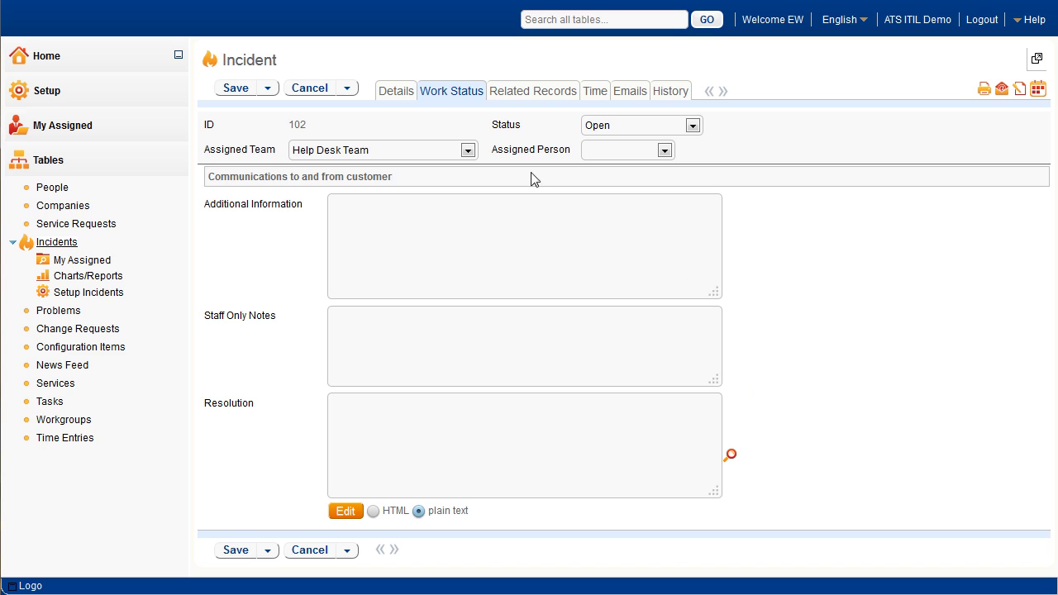
- View incident 102's Related Records and click into the Linked Problem ID field
left_click(530, 94)
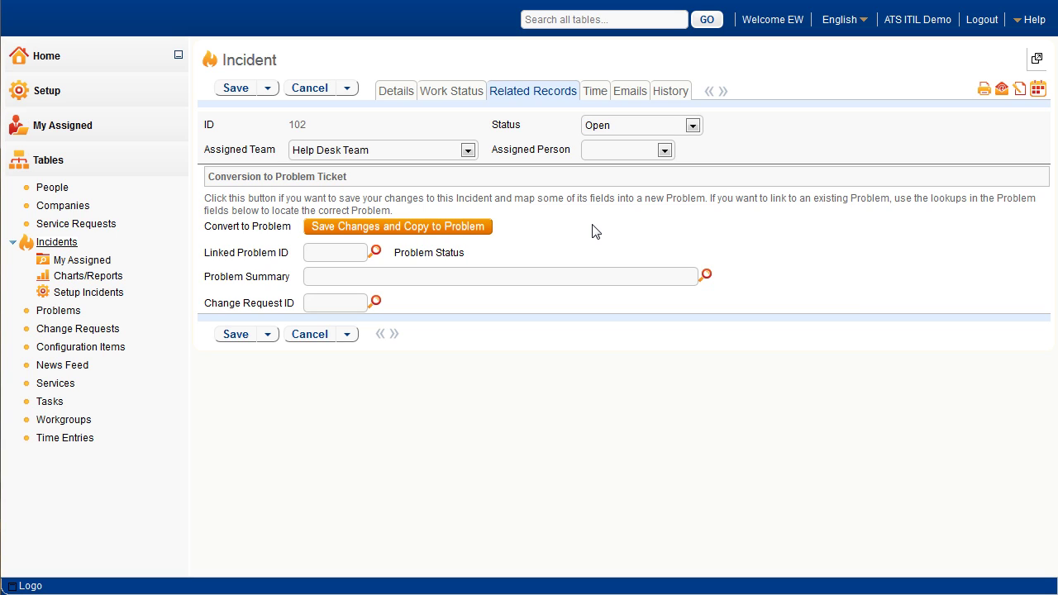
left_click(325, 252)
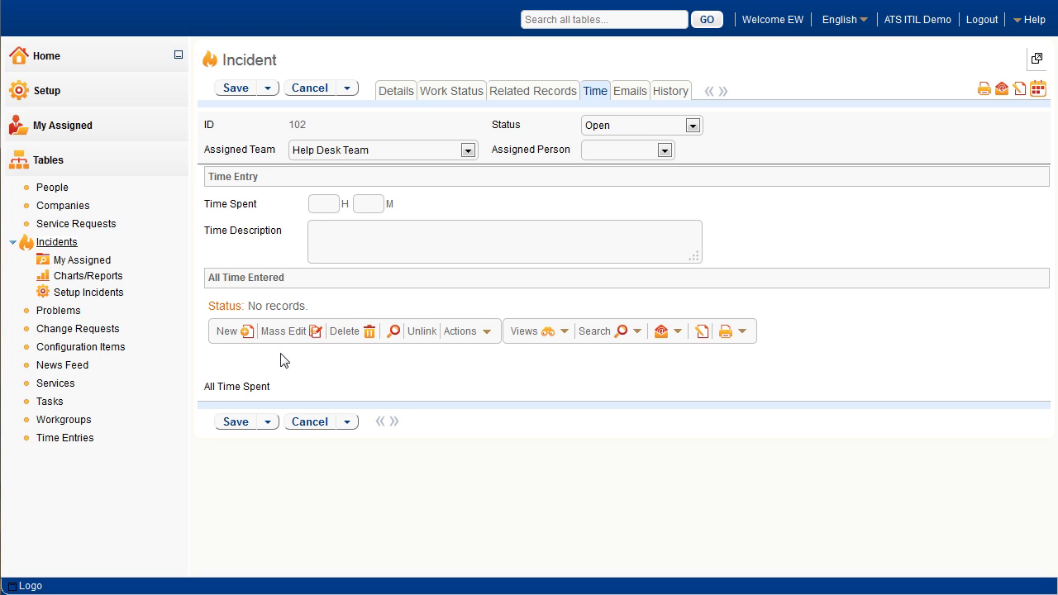
- Review incident 102's Emails and History, including the creation change details popup
left_click(630, 97)
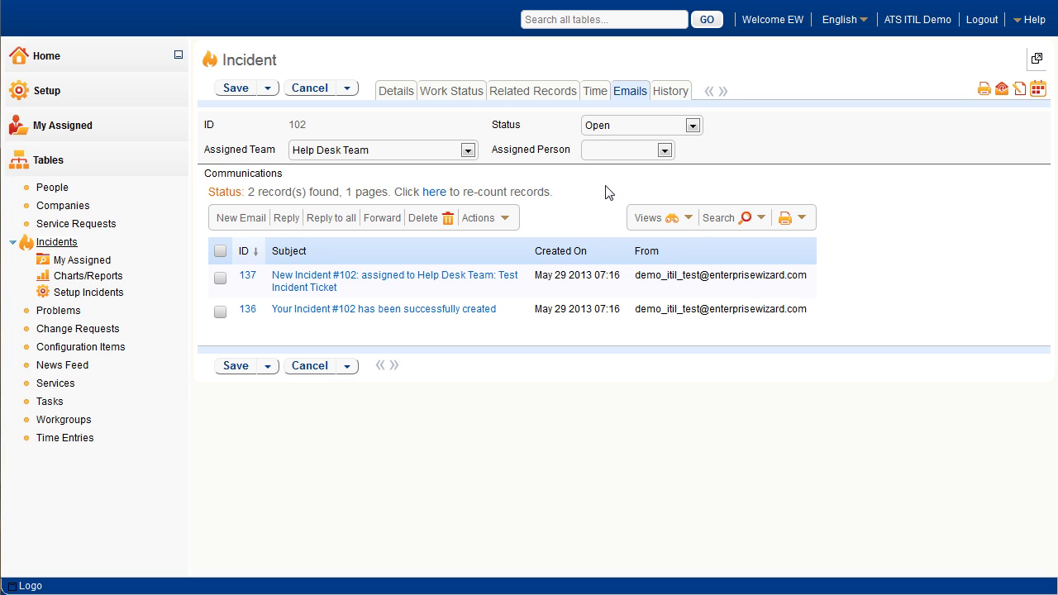
left_click(671, 91)
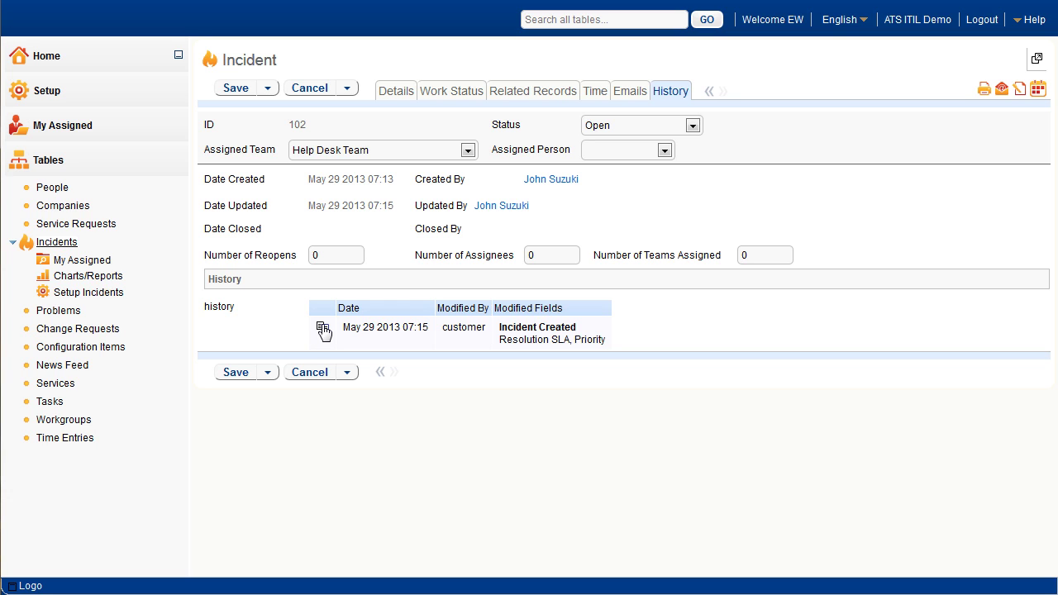
left_click(323, 330)
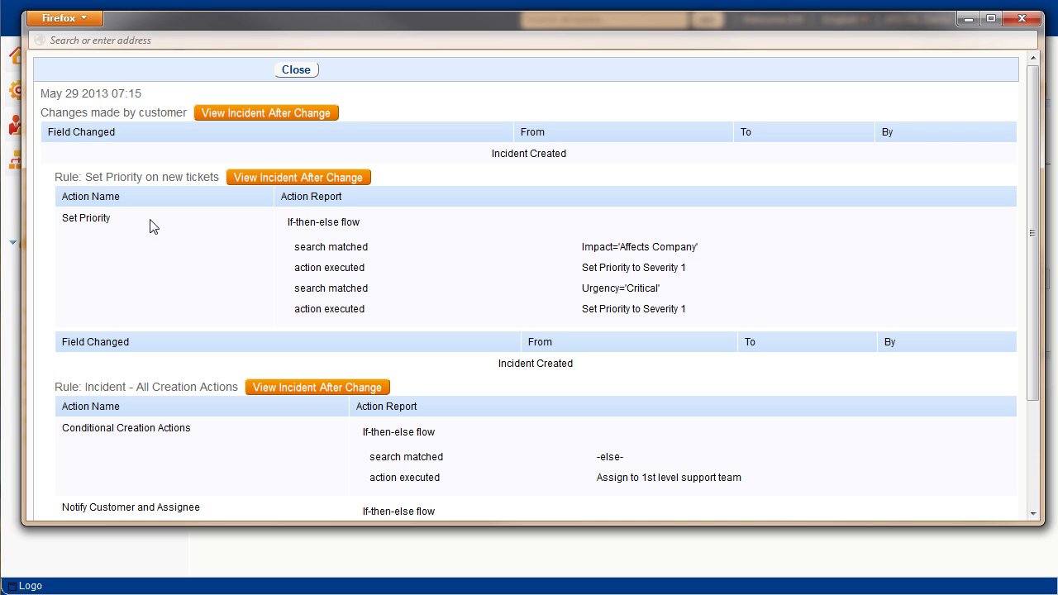
scroll(151, 227, "down", 3)
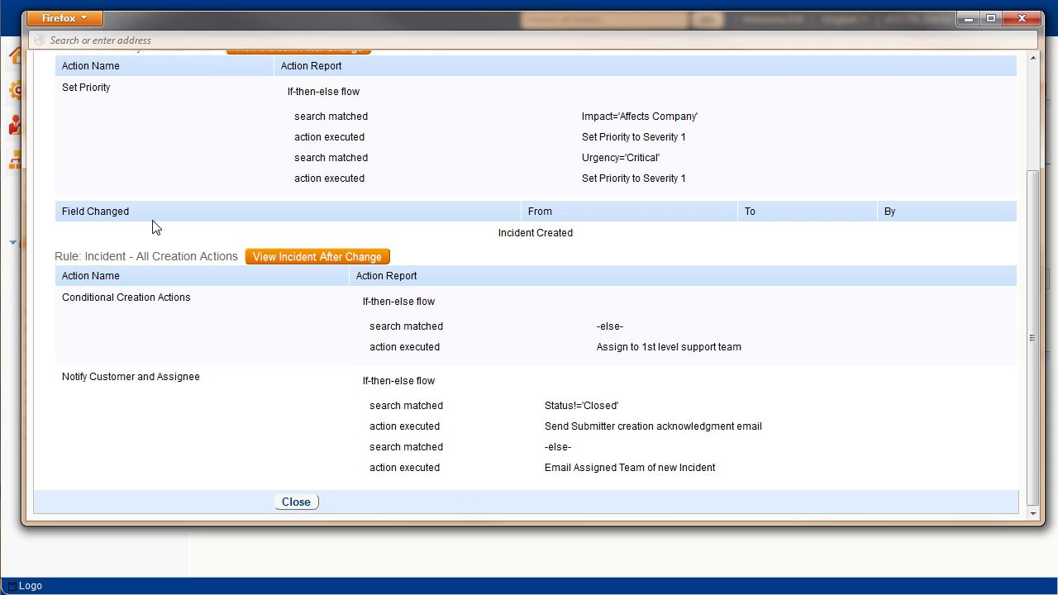
left_click(295, 503)
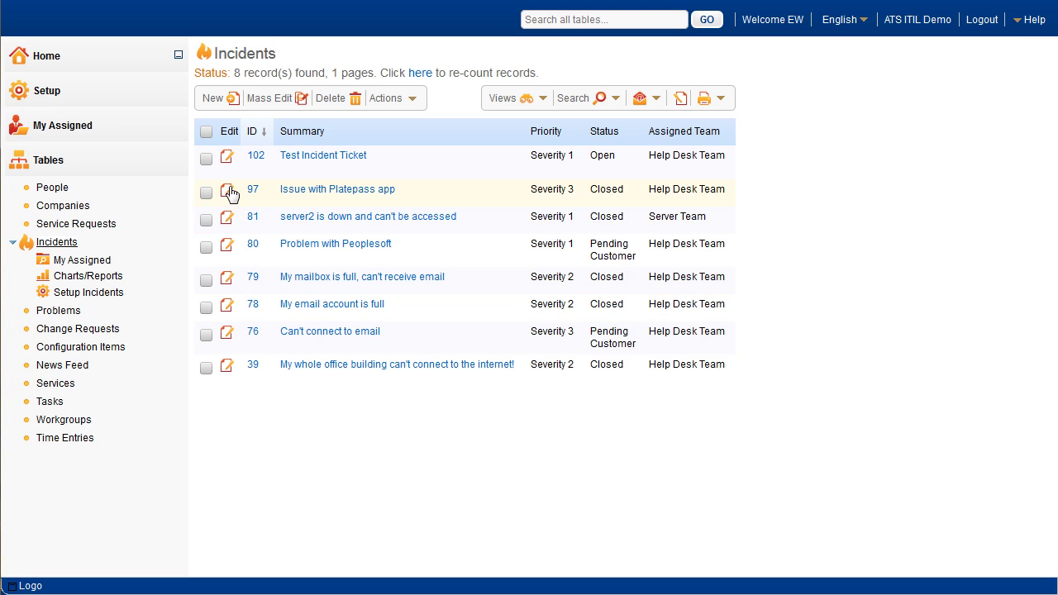
left_click(227, 192)
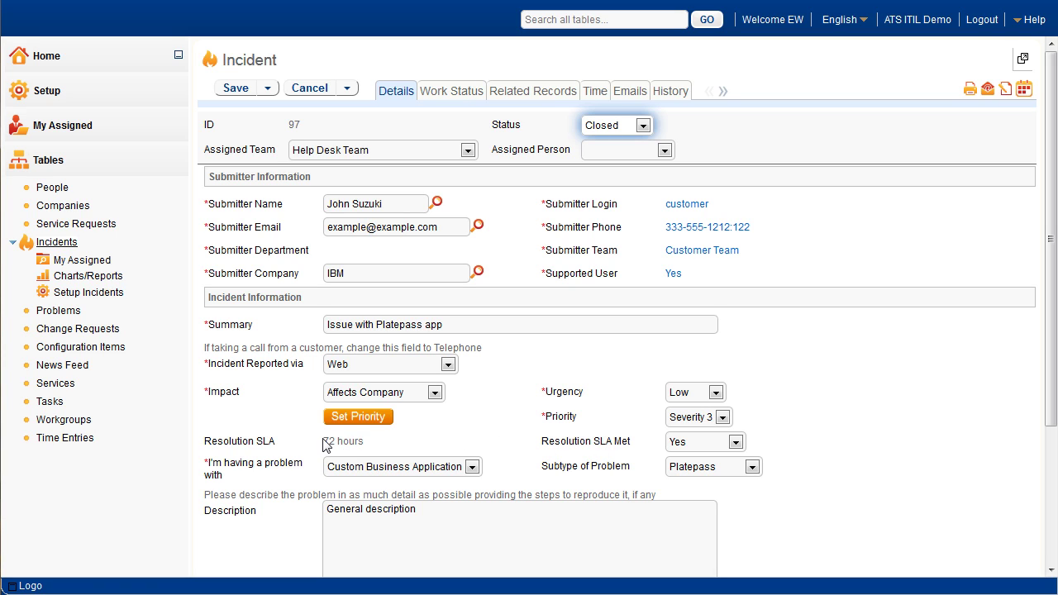
left_click(597, 92)
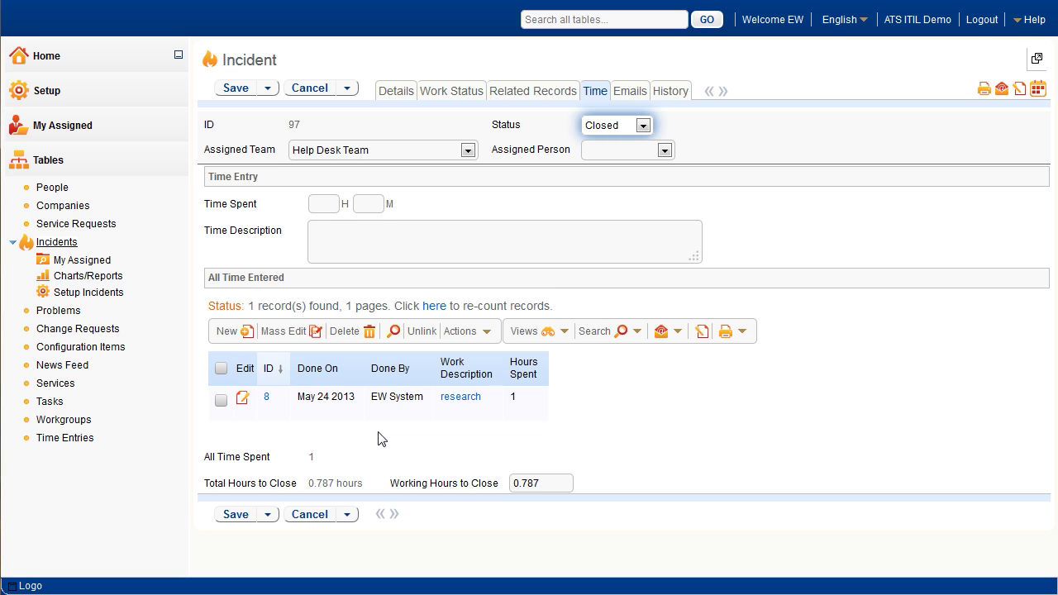
left_click(299, 514)
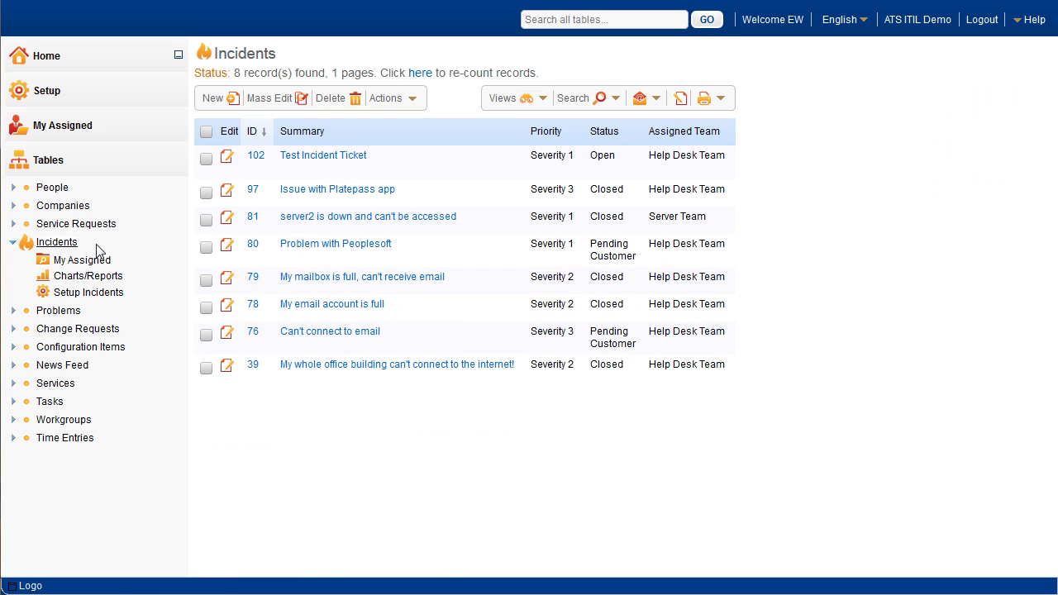
- Edit service request 168 and scroll its Working Notes down to the three onboarding tasks
mouse_move(76, 224)
left_click(79, 228)
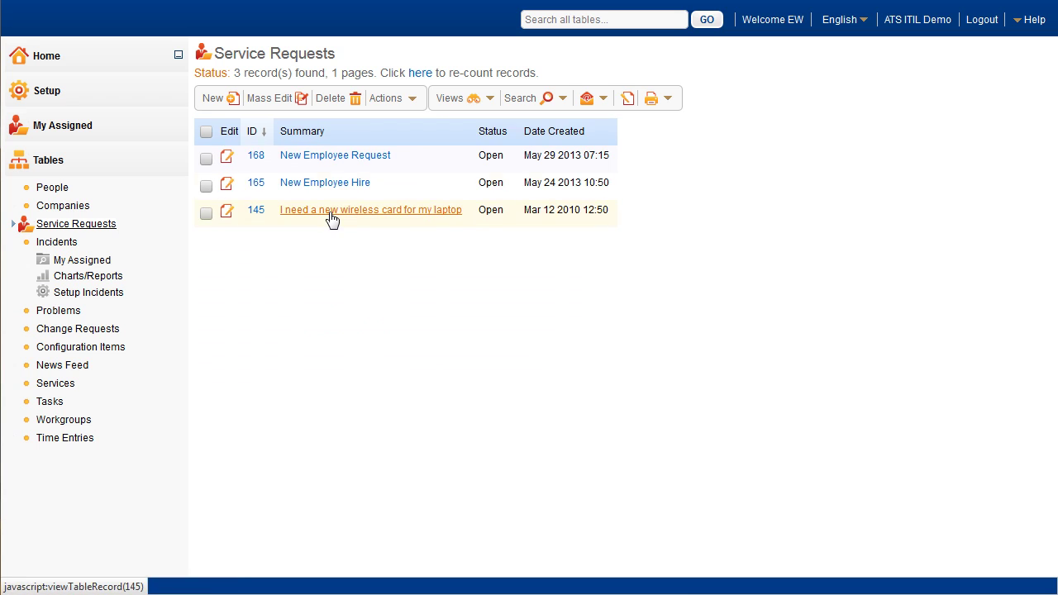
left_click(227, 159)
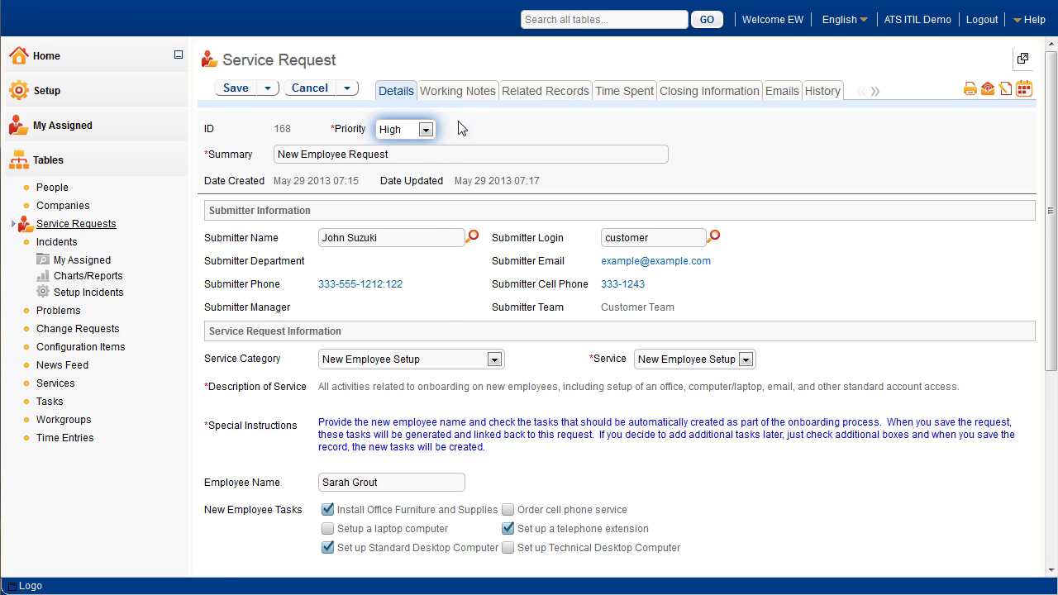
left_click(460, 97)
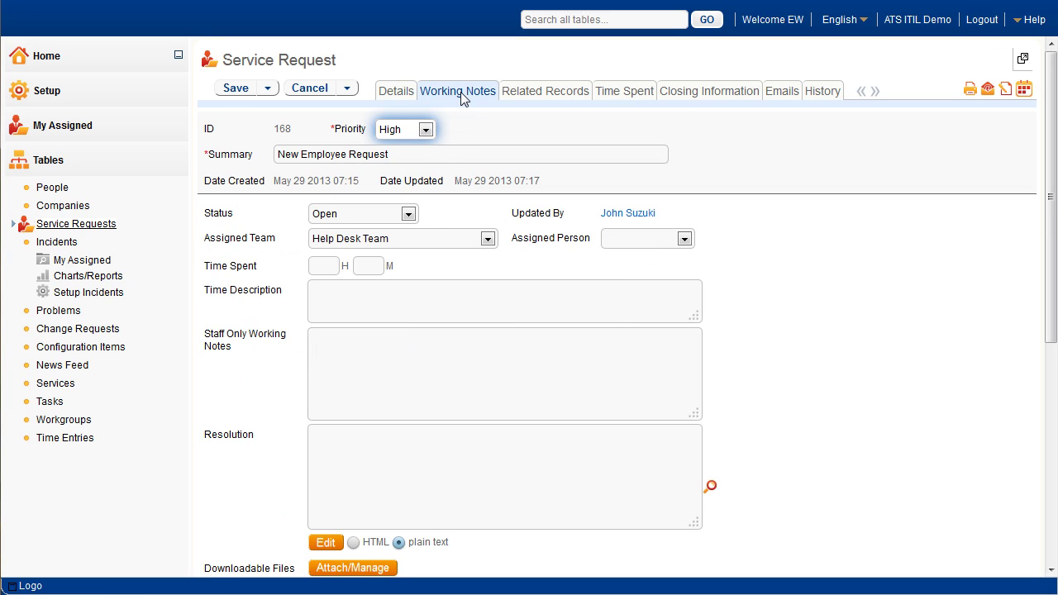
scroll(468, 128, "down", 5)
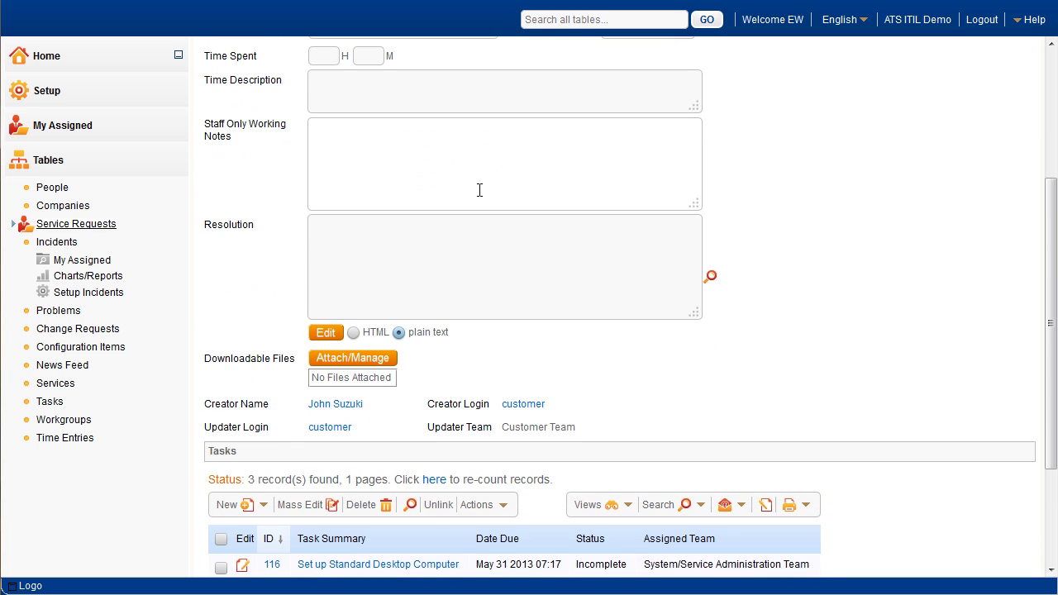
scroll(479, 190, "down", 4)
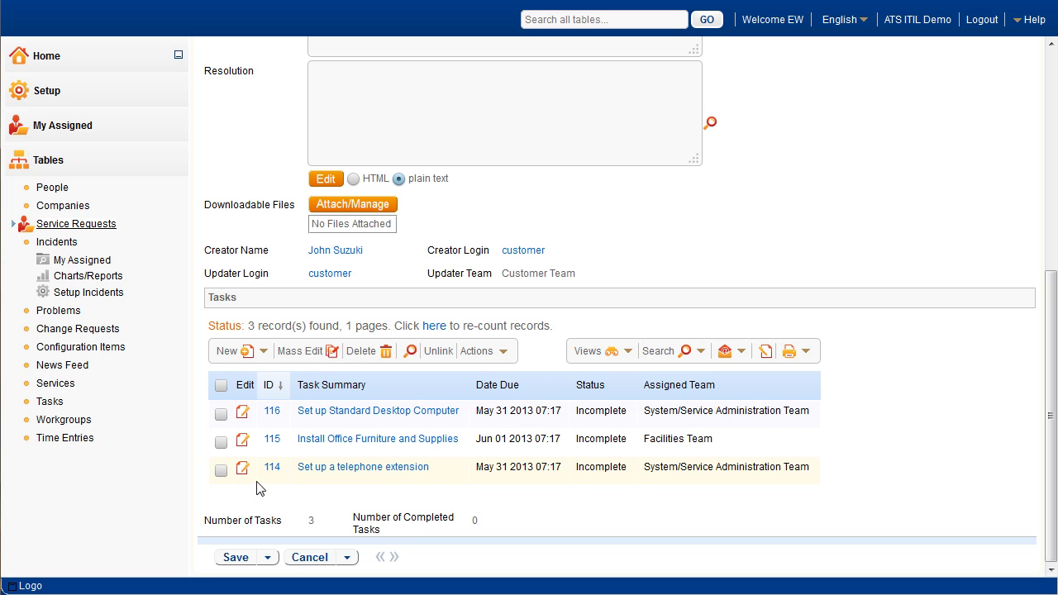
- Review task 116 'Set up Standard Desktop Computer', then cancel it and the service request
left_click(243, 413)
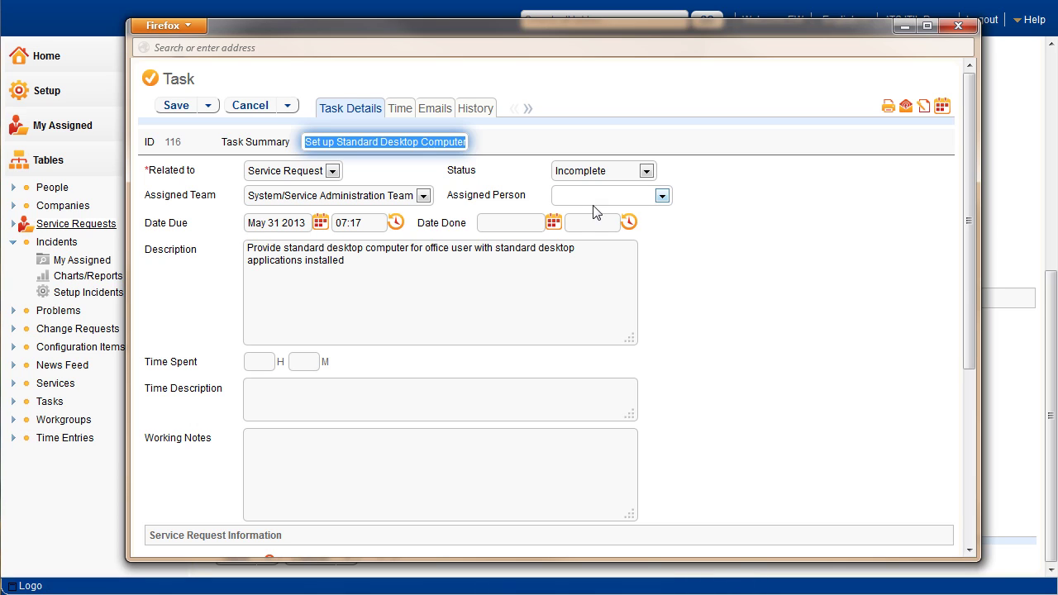
left_click(250, 108)
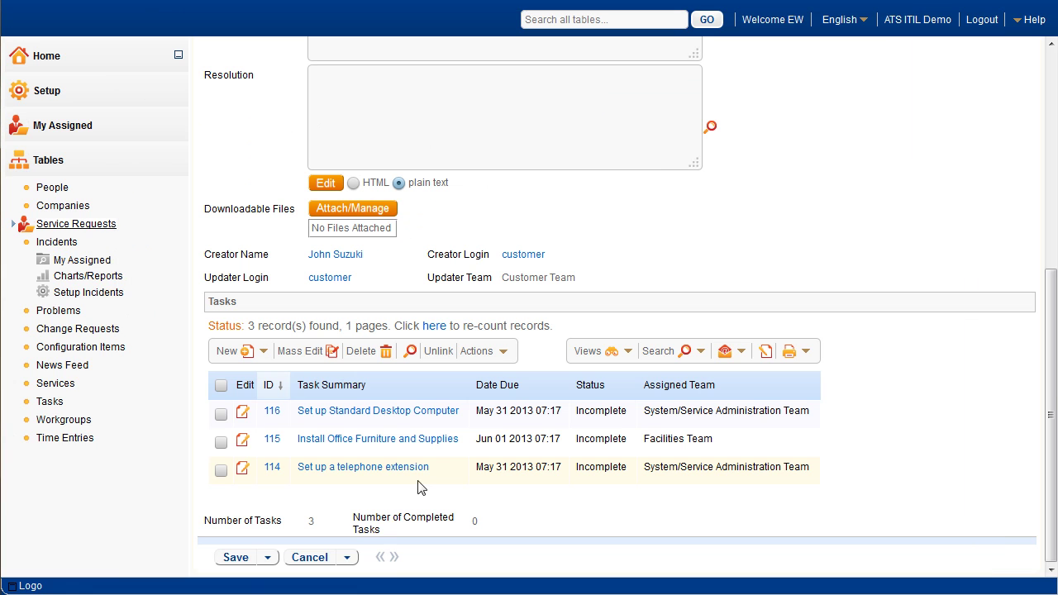
left_click(310, 558)
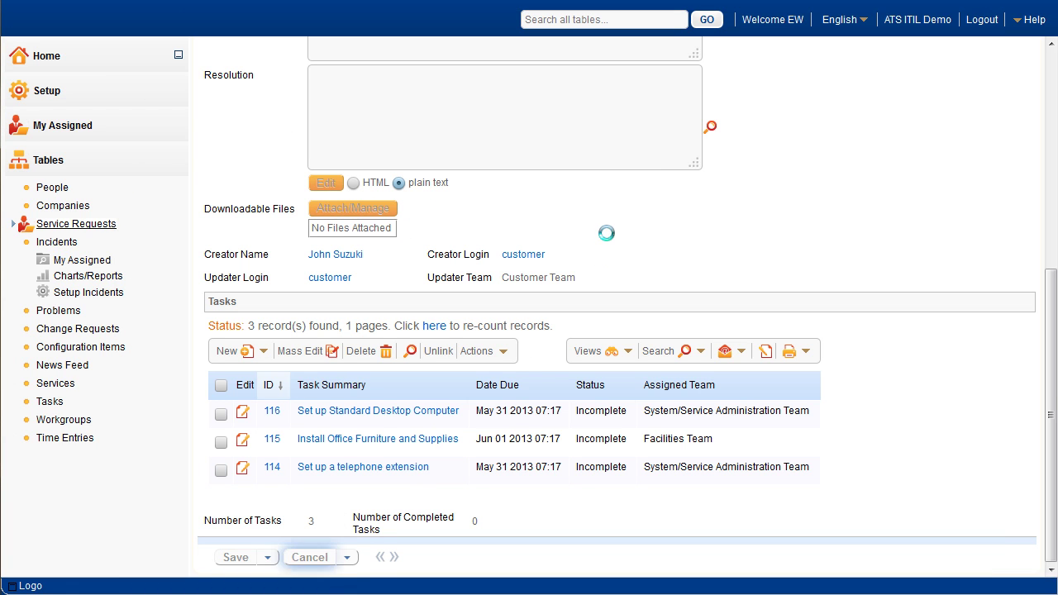